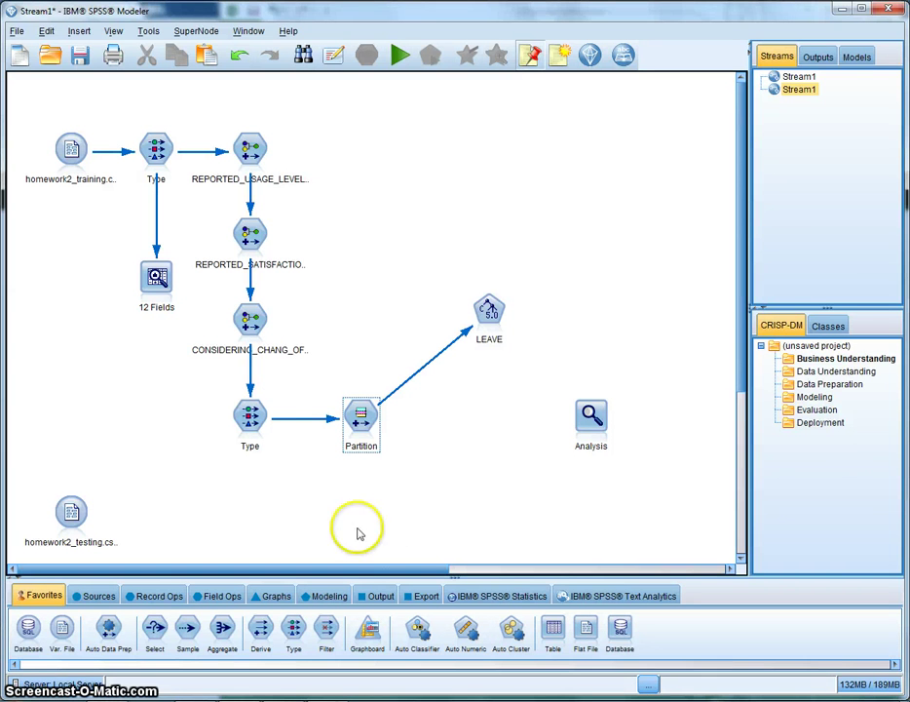
- Open the first Type node's field settings and enlarge the dialog to show all rows
click(71, 154)
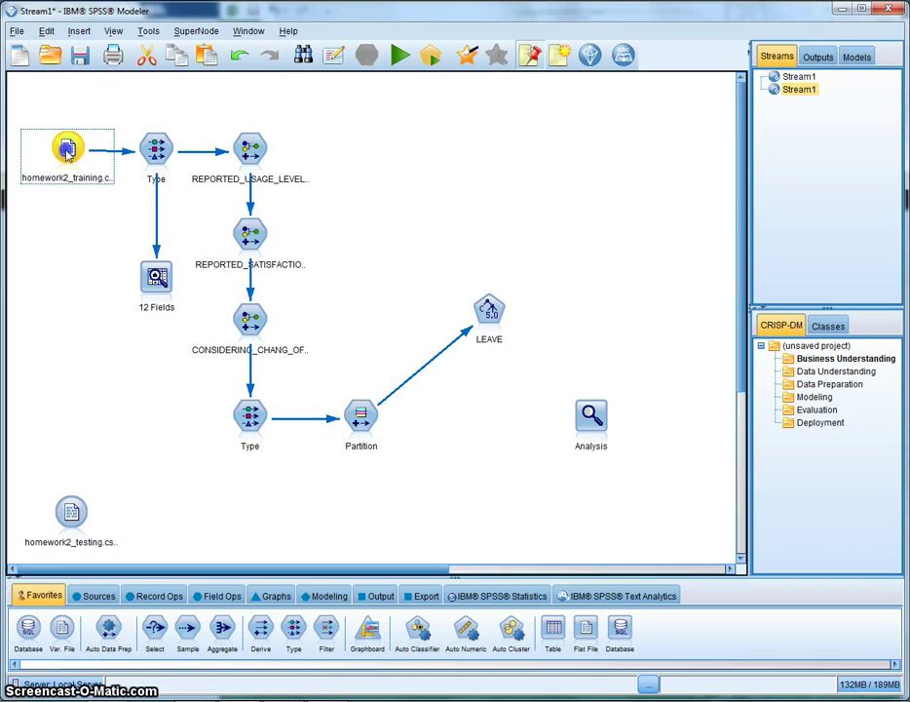
double_click(152, 146)
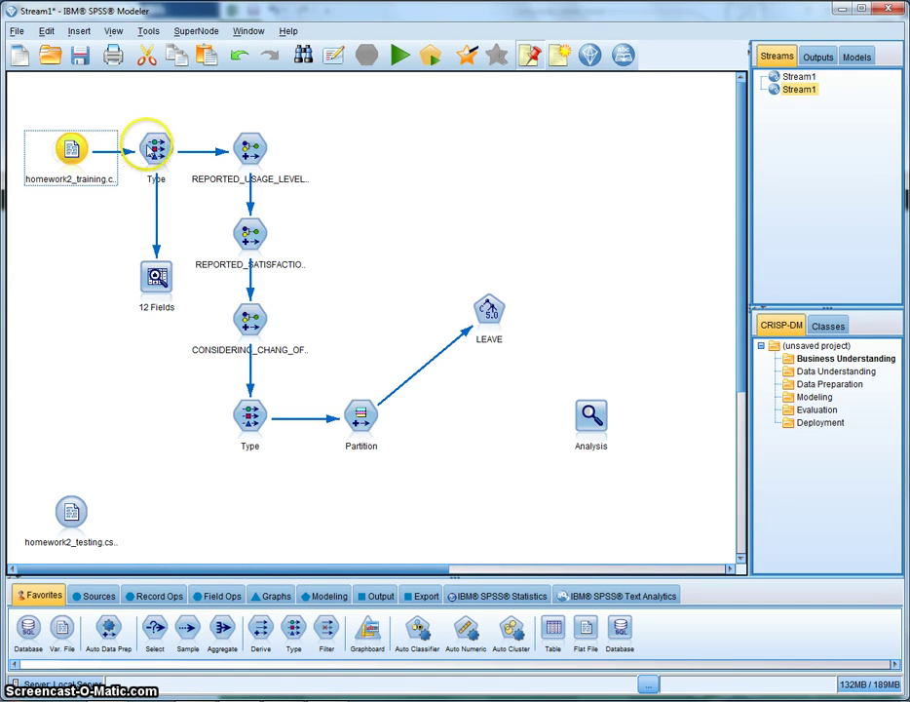
drag(416, 419, 417, 589)
drag(553, 533, 829, 527)
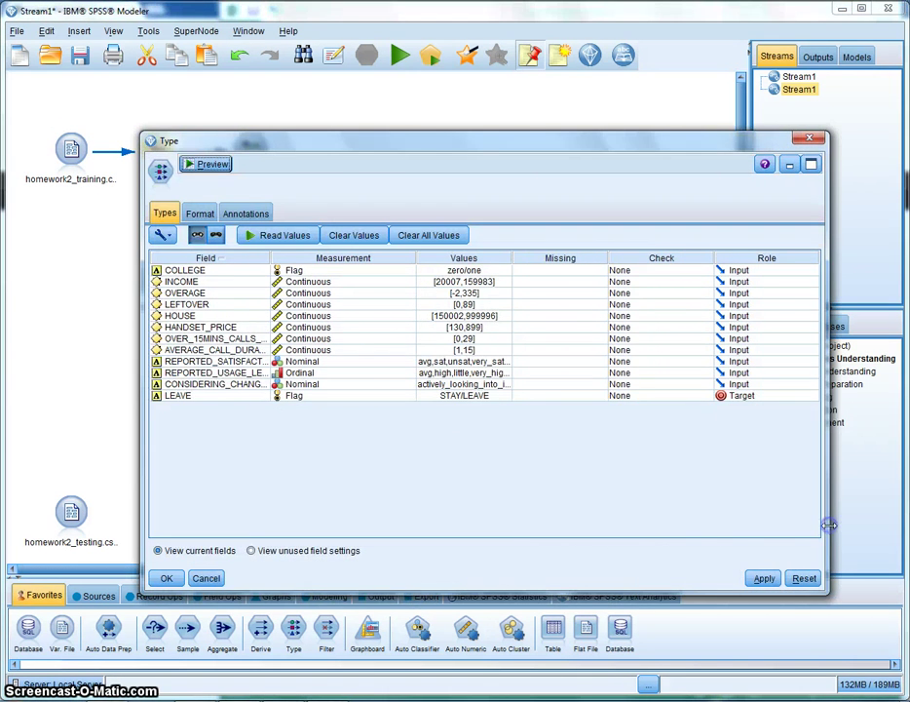
click(268, 235)
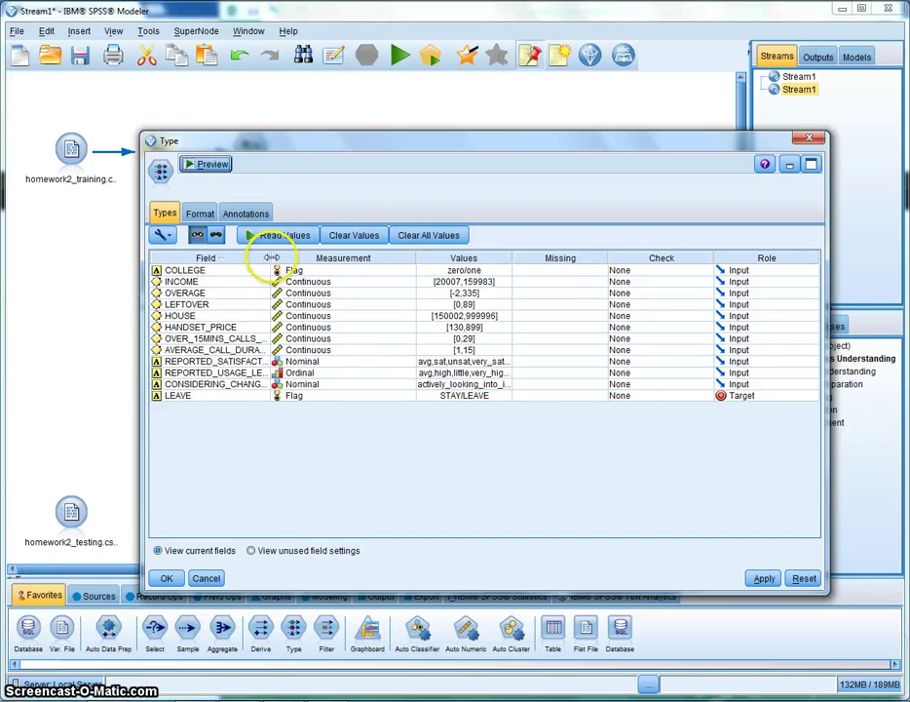
- Widen the Field and Values columns and narrow Measurement so names and value lists read fully
drag(270, 257, 307, 257)
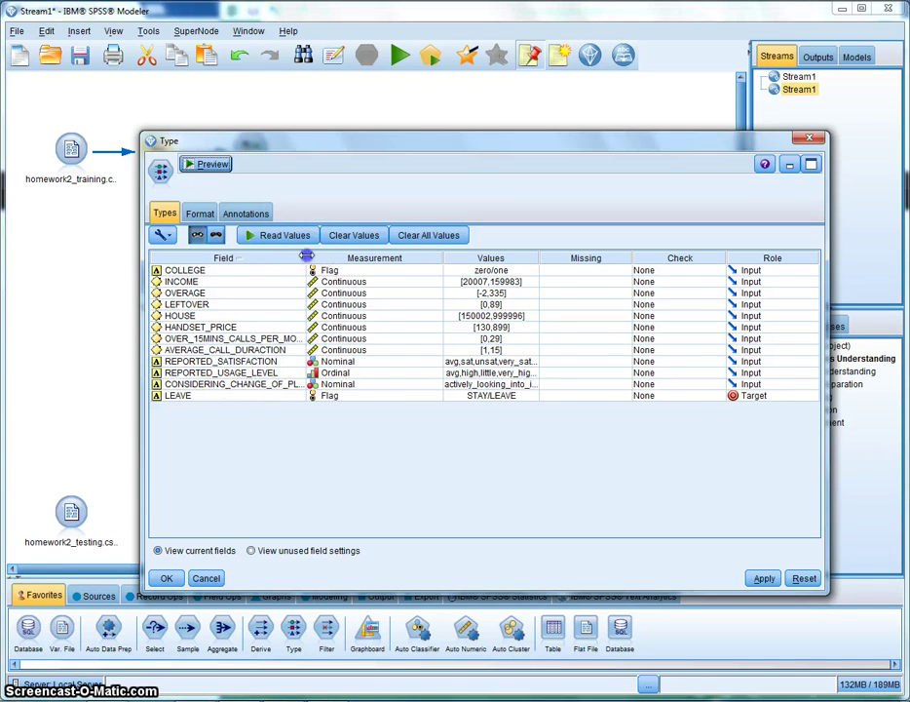
drag(307, 258, 331, 257)
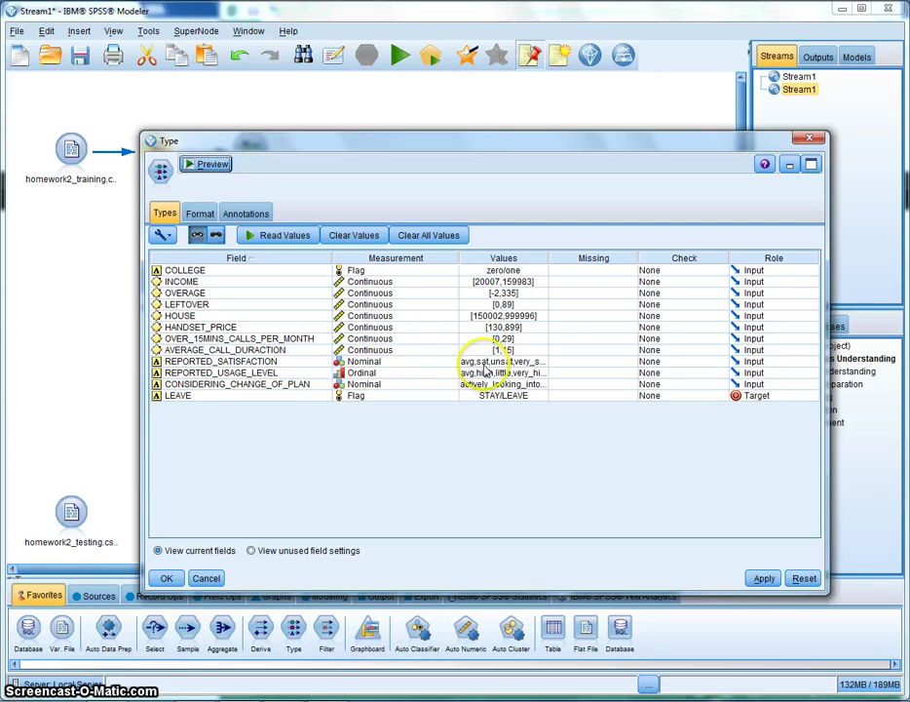
drag(459, 258, 413, 258)
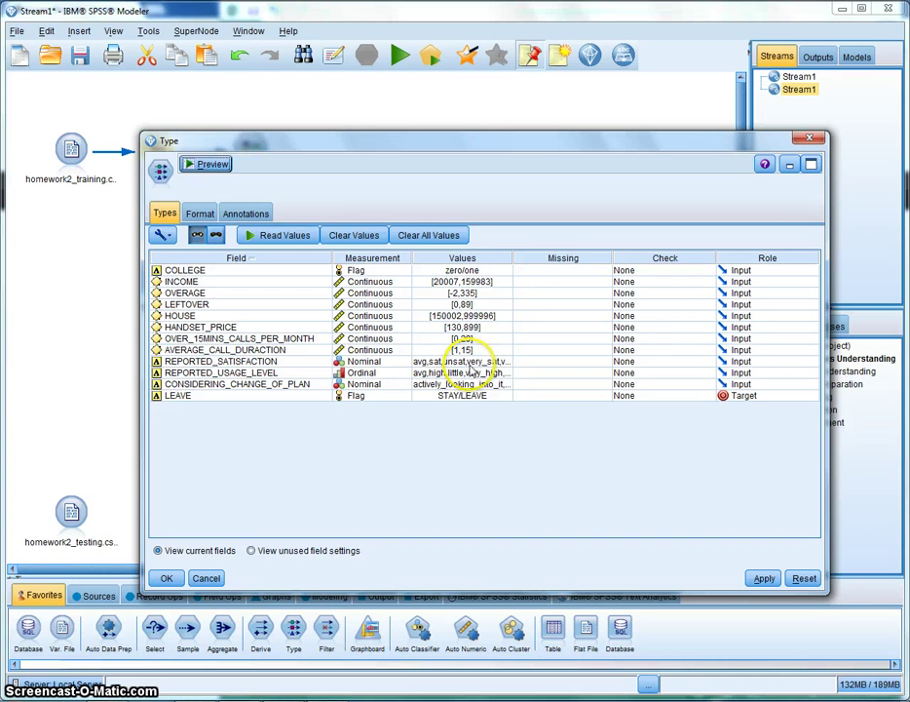
drag(514, 258, 573, 258)
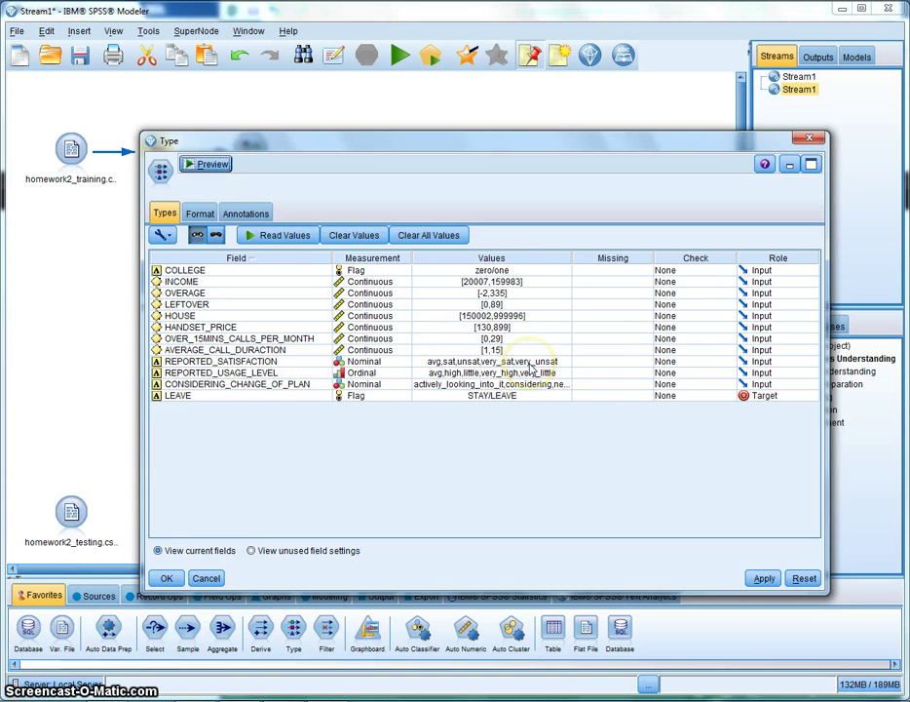
- Change REPORTED_SATISFACTION and CONSIDERING_CHANGE_OF_PLAN from their current measurement to Ordinal, then confirm with OK
click(402, 362)
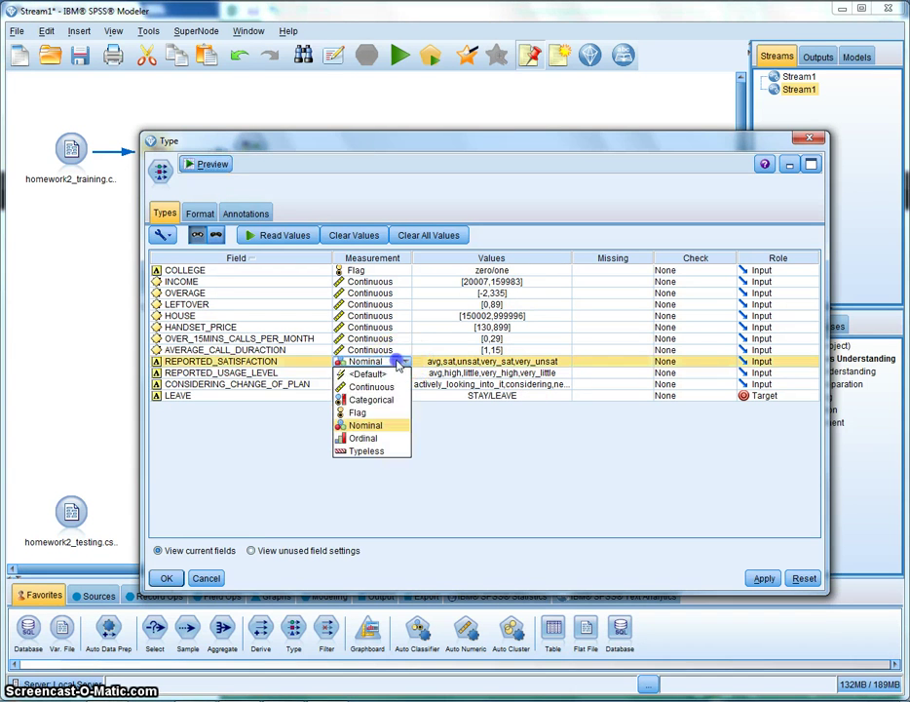
click(379, 439)
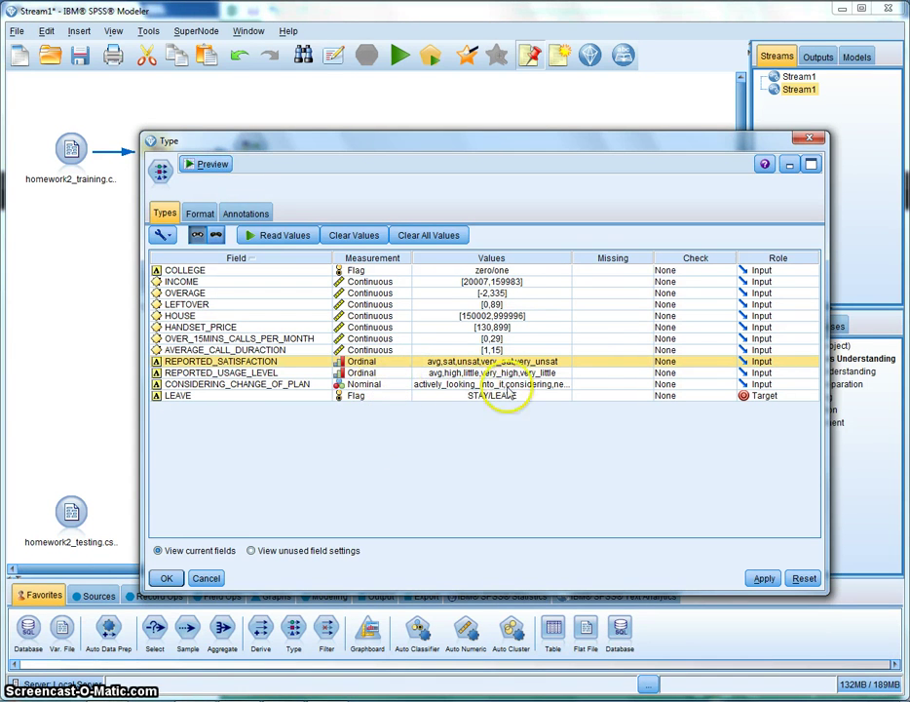
drag(573, 257, 659, 253)
click(369, 384)
click(370, 384)
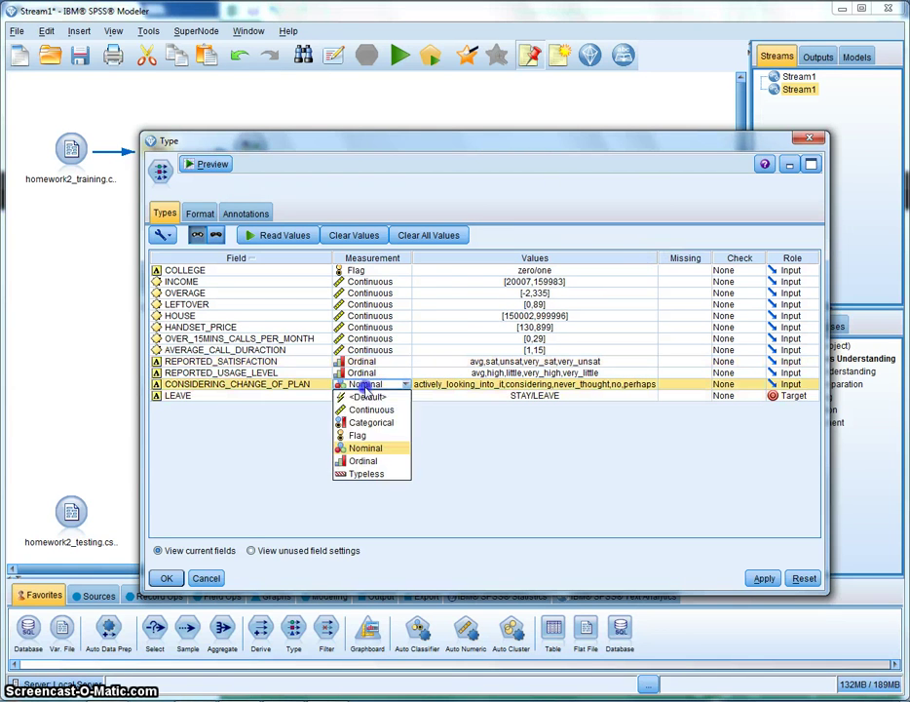
click(373, 462)
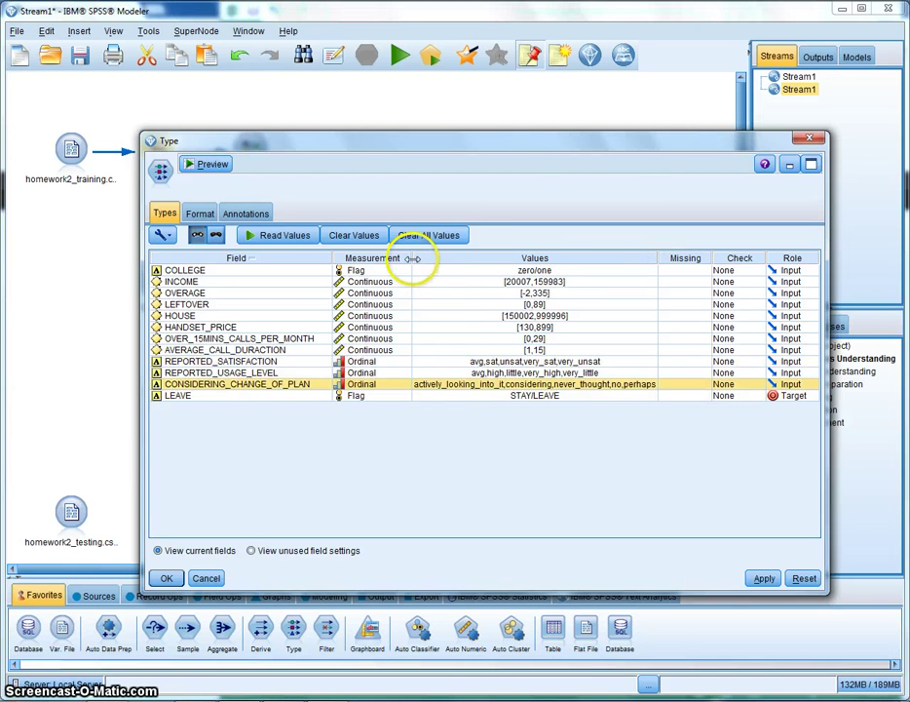
drag(411, 258, 395, 259)
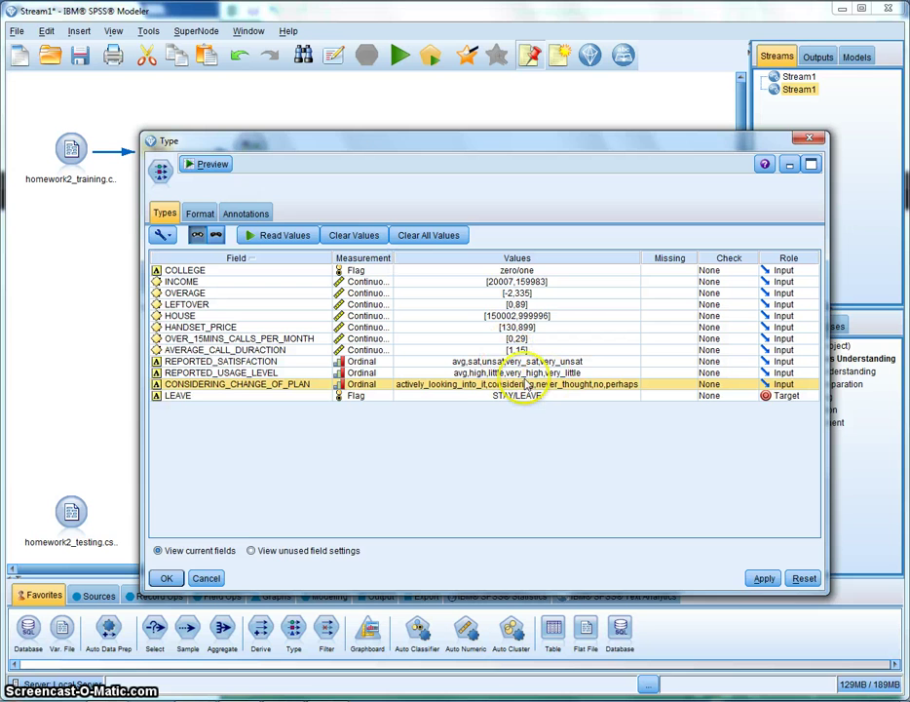
click(165, 578)
click(158, 280)
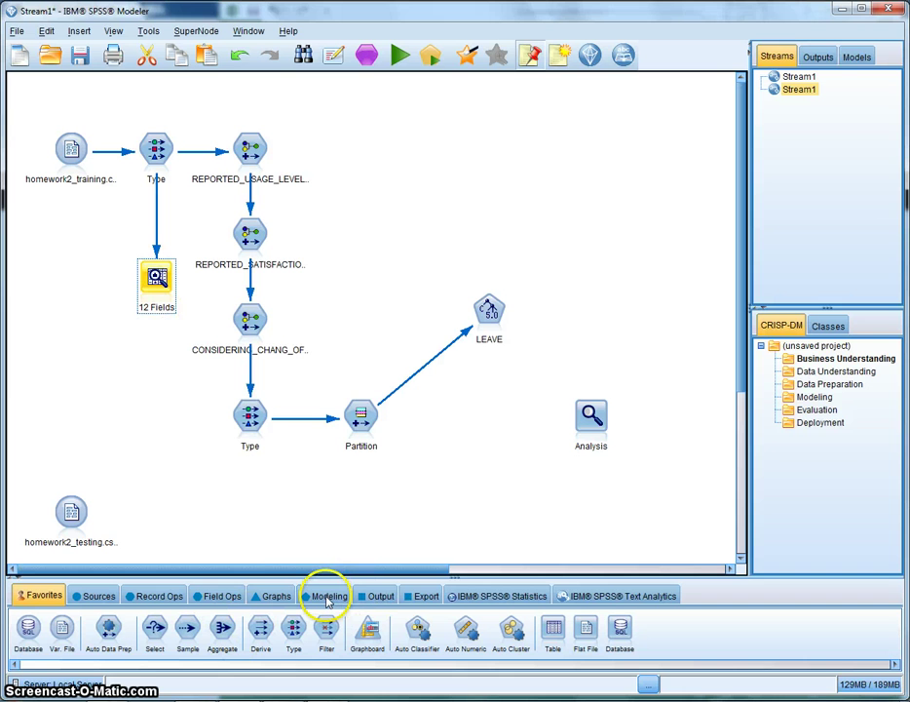
- Run the 12 Fields Data Audit node from its context menu
right_click(153, 286)
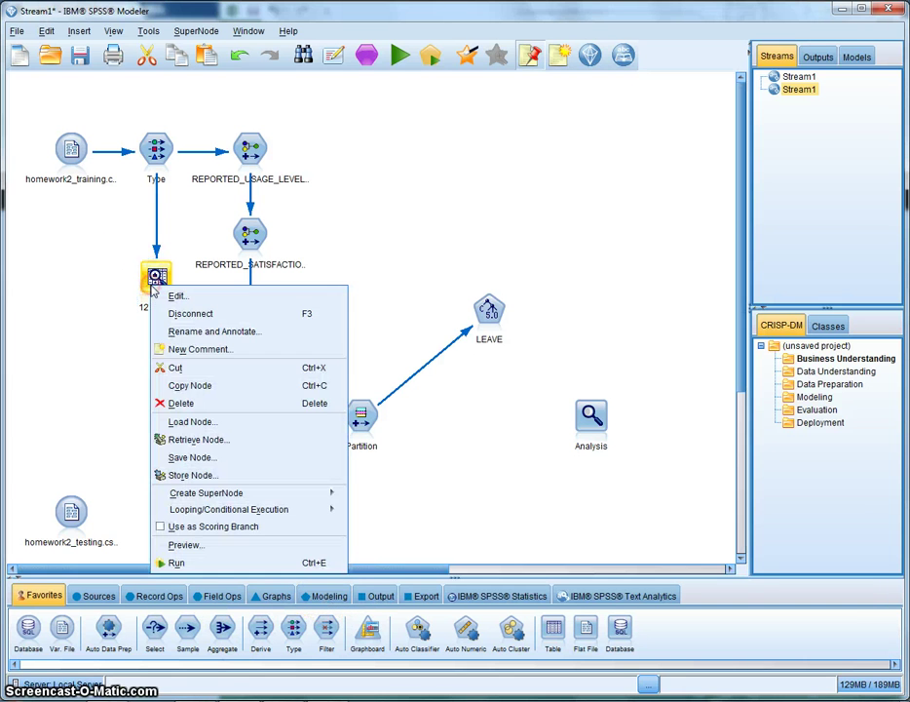
click(85, 349)
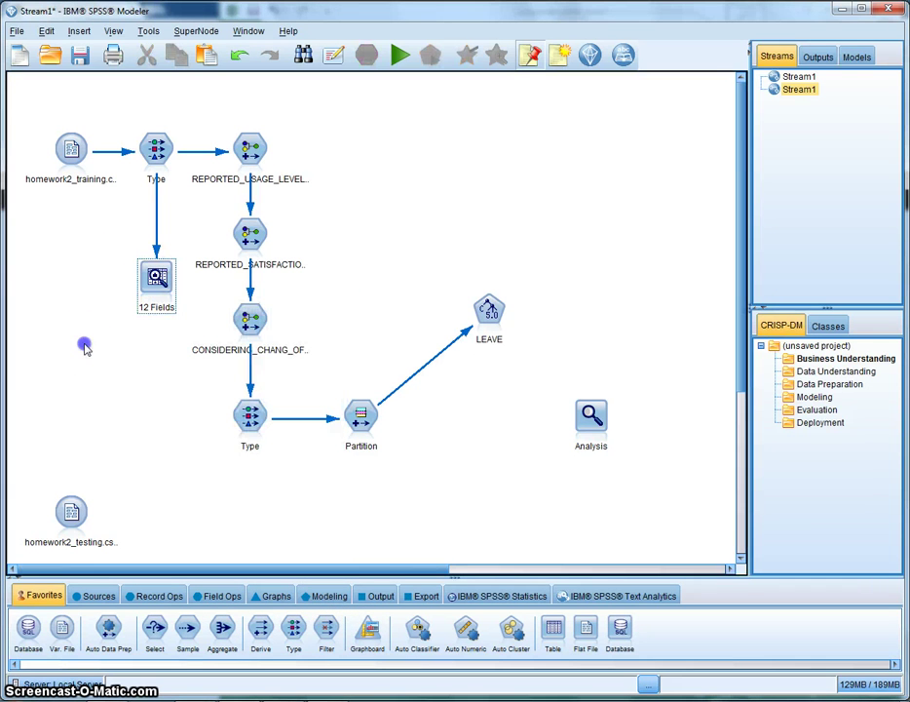
right_click(153, 277)
click(197, 555)
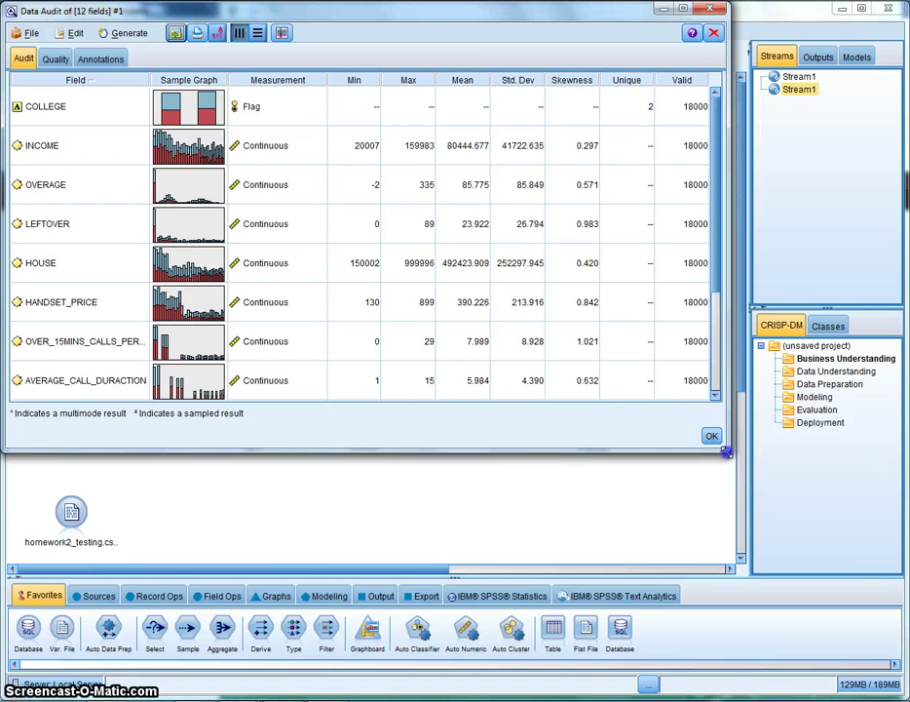
- Enlarge the audit output and widen its Field column so all twelve names show
mouse_move(726, 451)
mouse_down()
mouse_move(905, 614)
mouse_move(905, 688)
mouse_up()
click(144, 76)
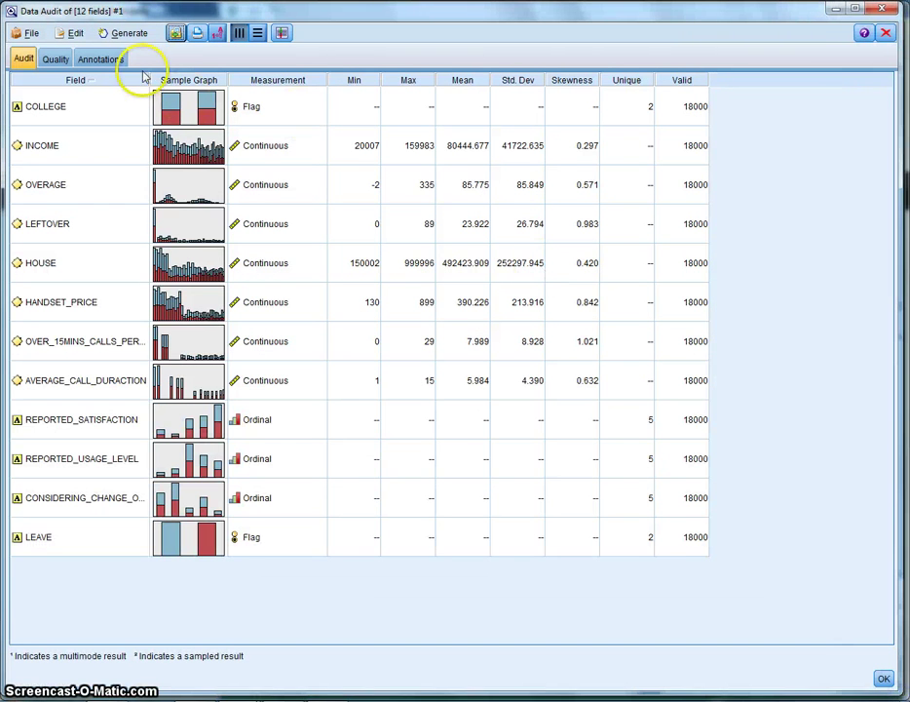
drag(148, 75, 241, 84)
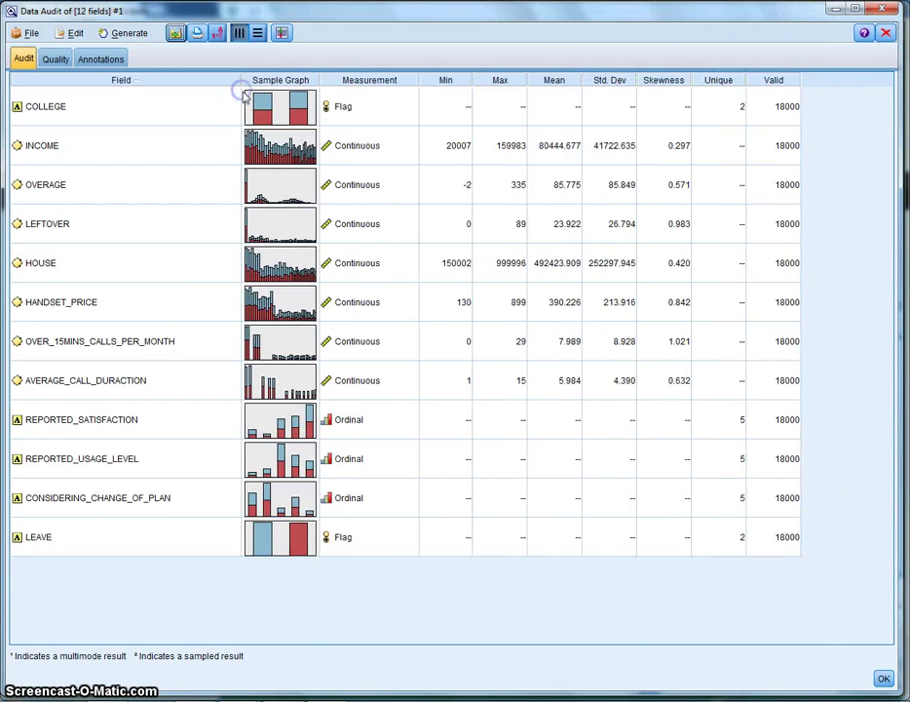
click(105, 425)
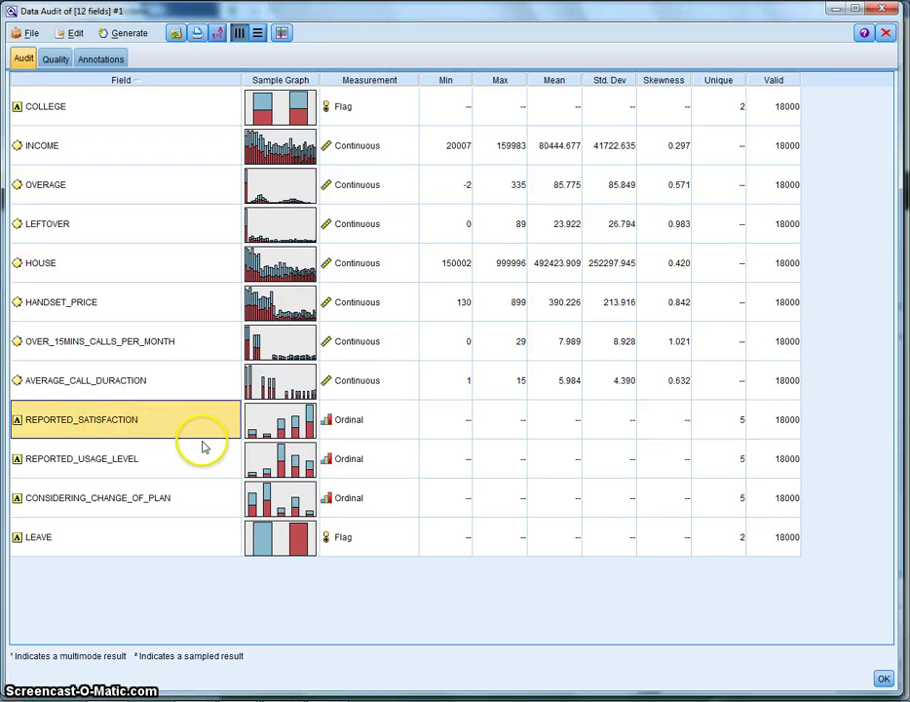
- Inspect REPORTED_SATISFACTION's LEAVE/STAY distribution table, then close it and the Data Audit output
click(282, 427)
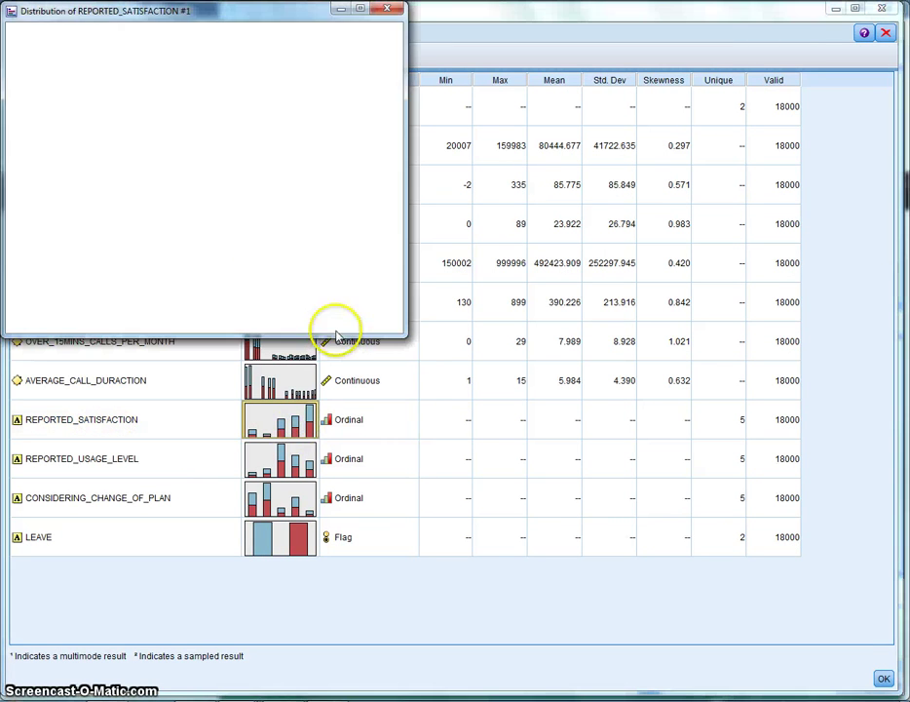
drag(403, 228, 568, 237)
click(95, 95)
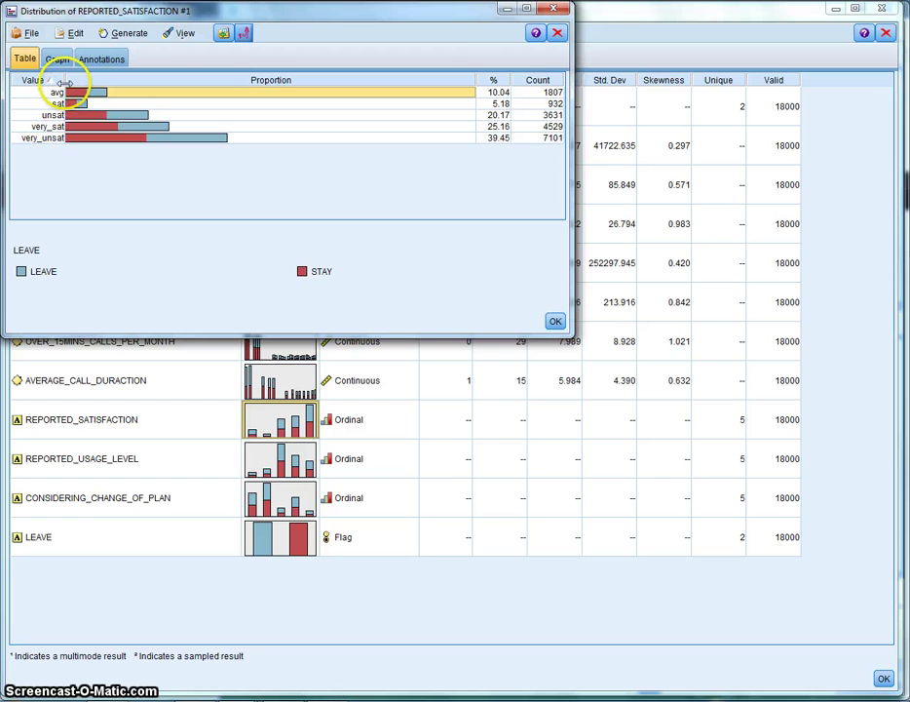
drag(60, 83, 78, 84)
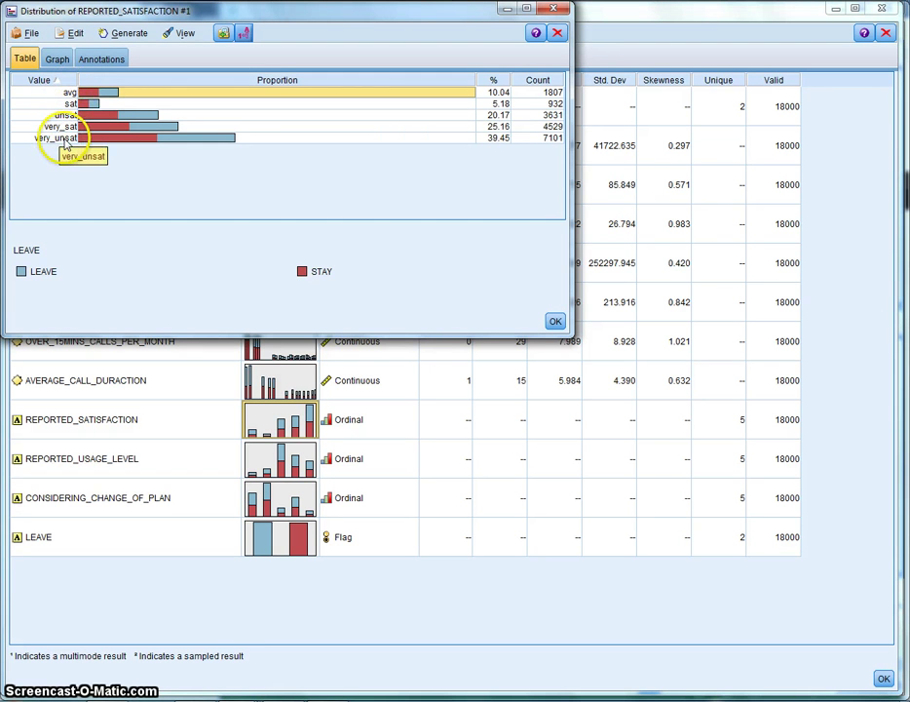
click(551, 12)
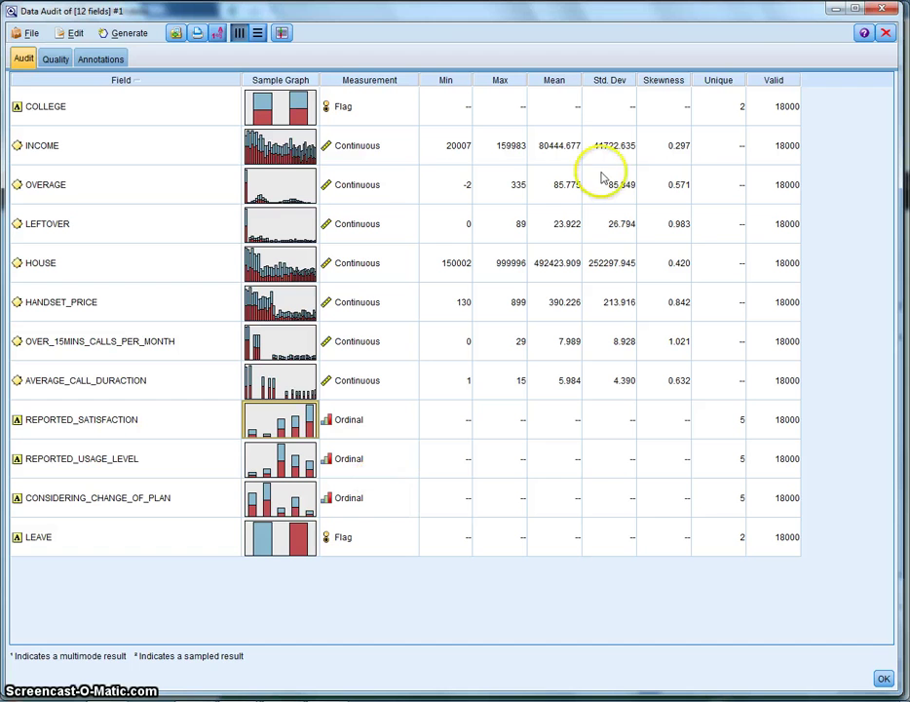
click(886, 10)
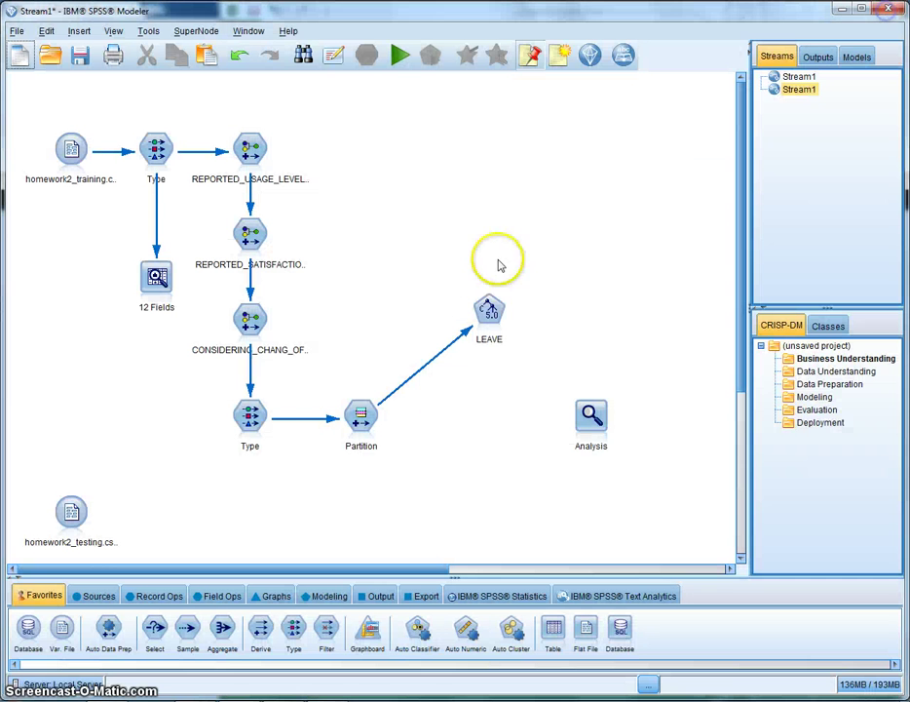
double_click(252, 156)
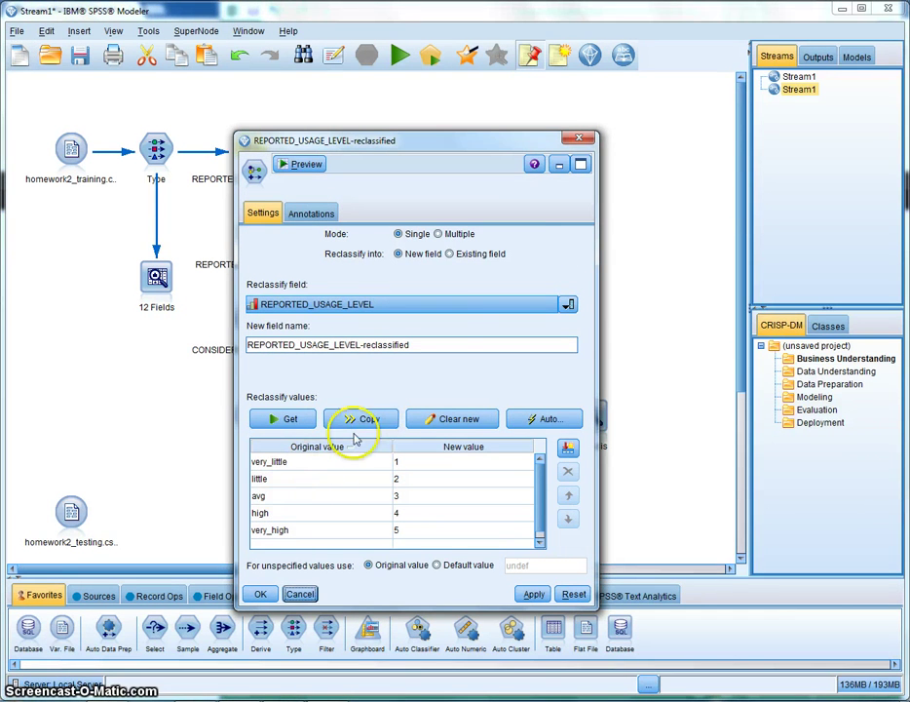
click(579, 137)
- Check that the Reclassify mapping turns very_unsat through very_sat into 1–5, then close it with OK
double_click(247, 237)
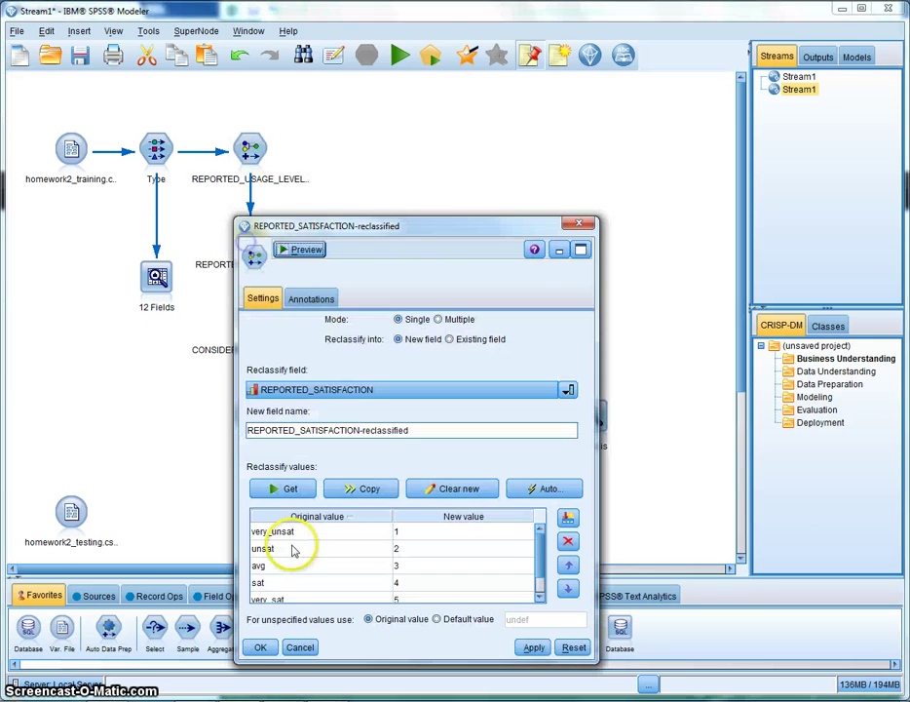
drag(359, 78, 359, 75)
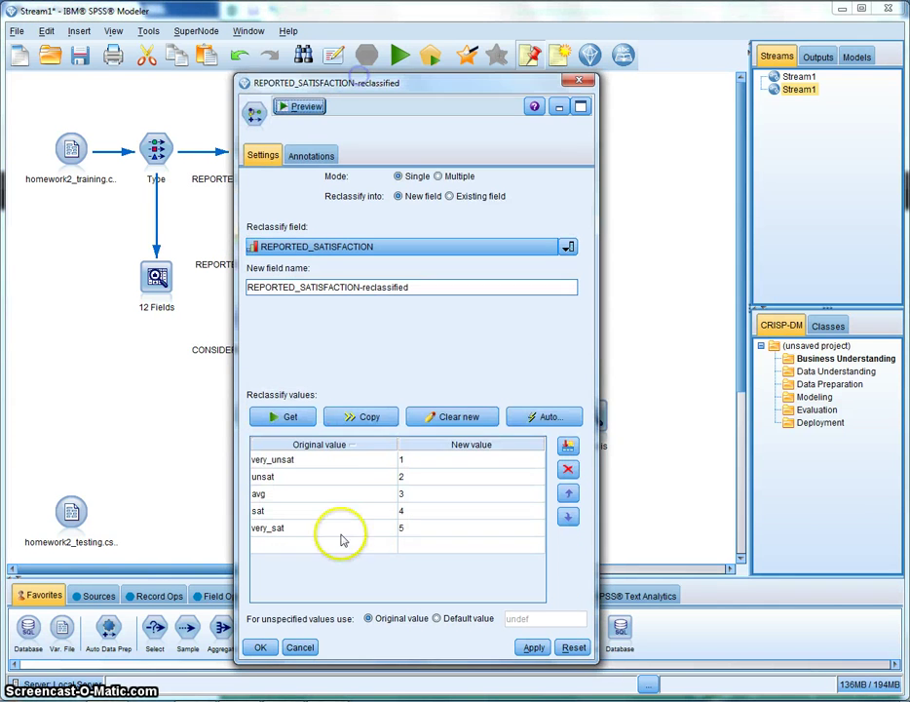
click(341, 467)
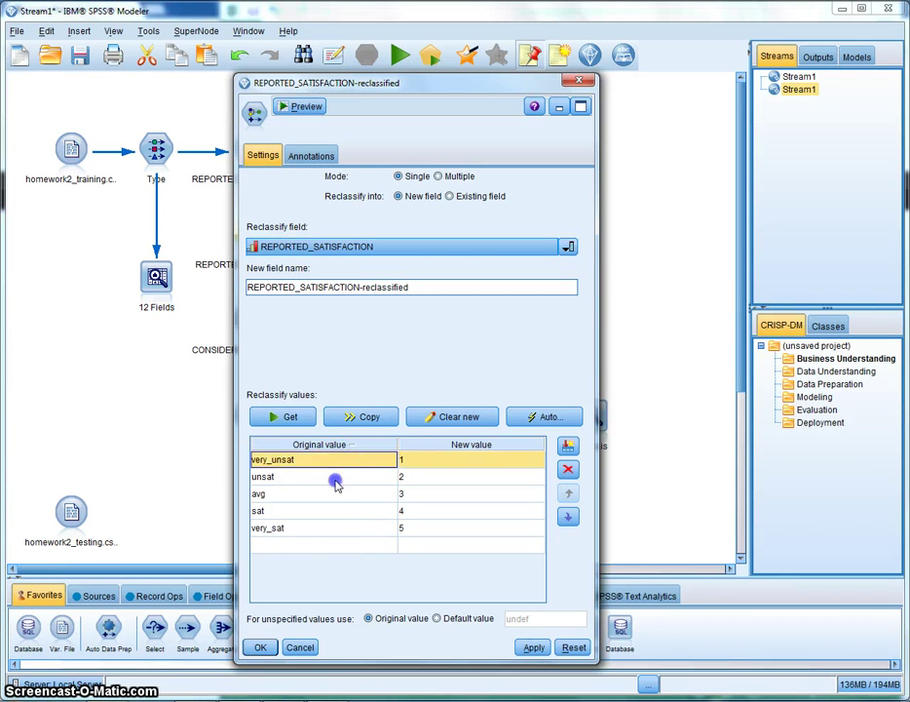
click(336, 478)
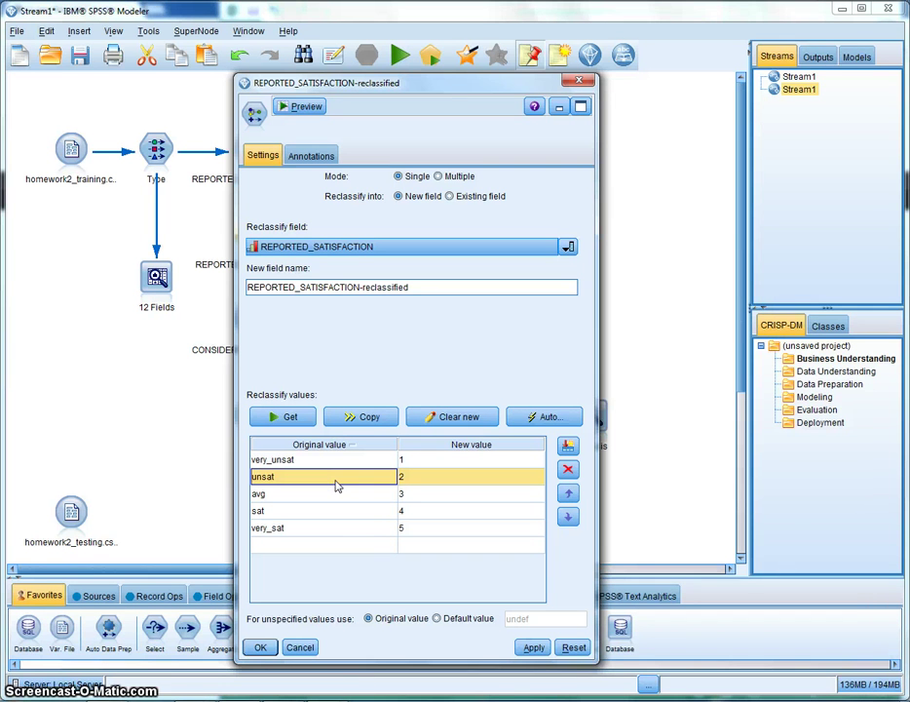
click(293, 530)
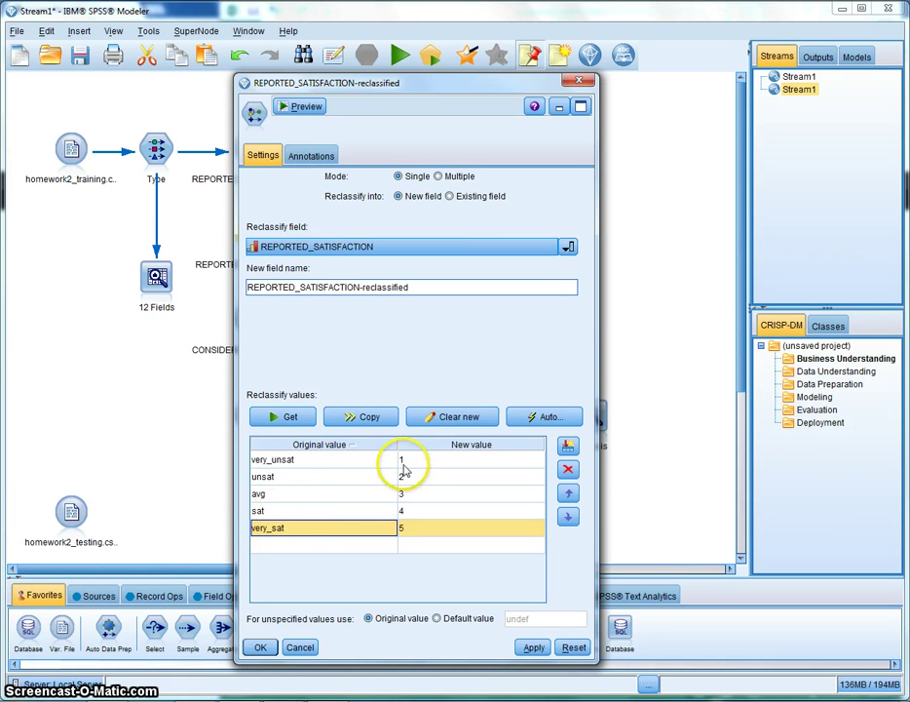
click(359, 464)
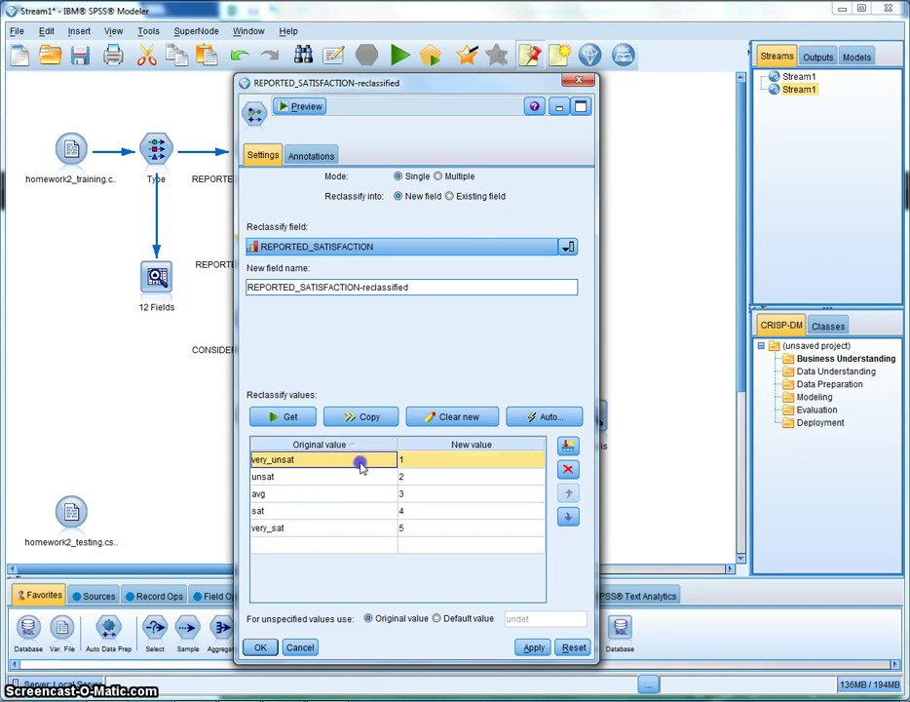
click(419, 477)
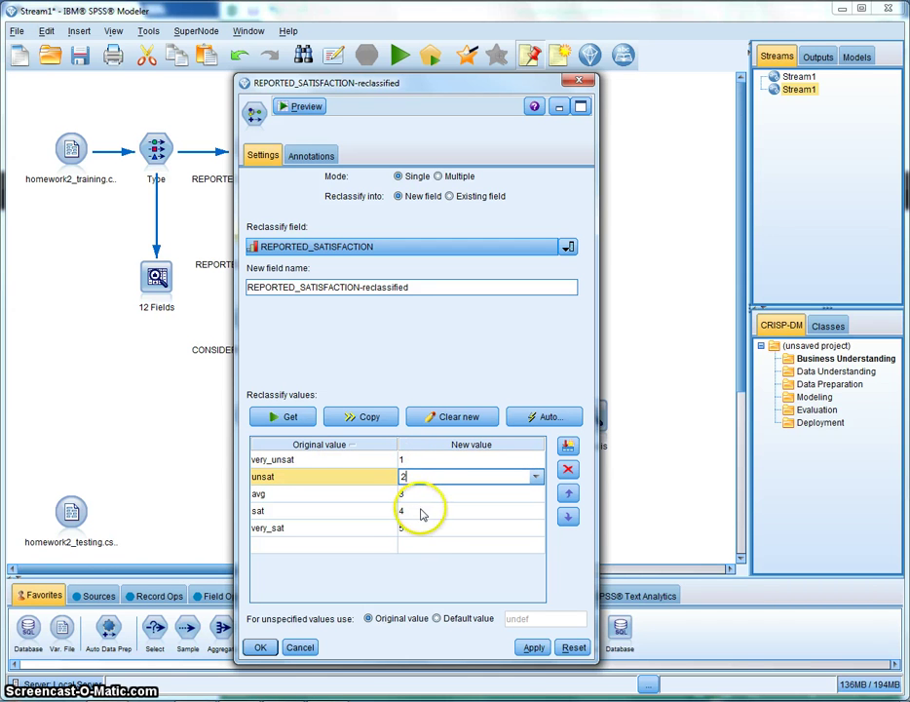
click(301, 648)
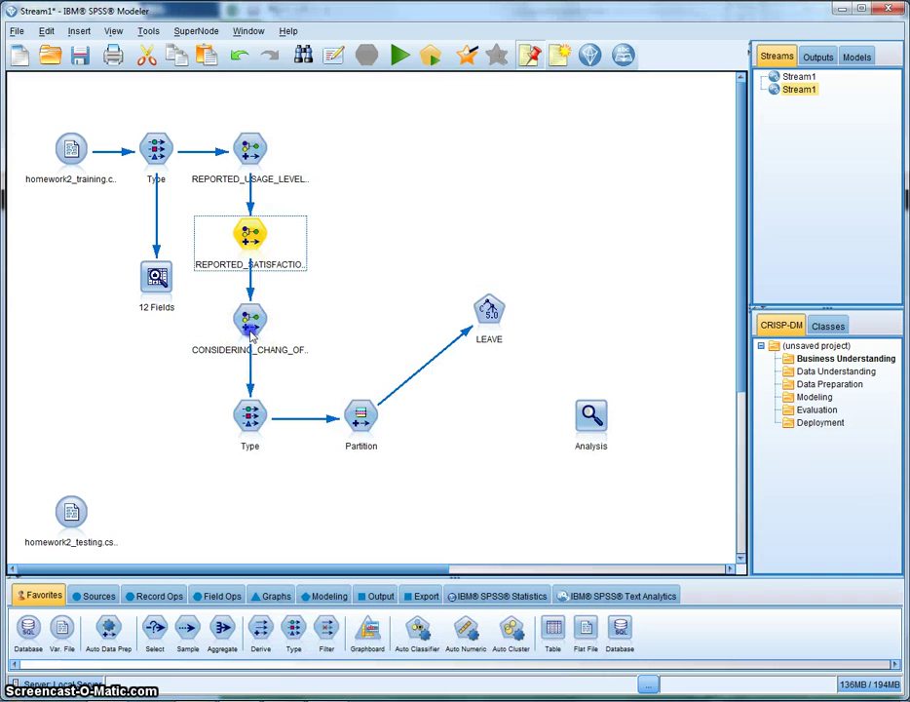
double_click(251, 332)
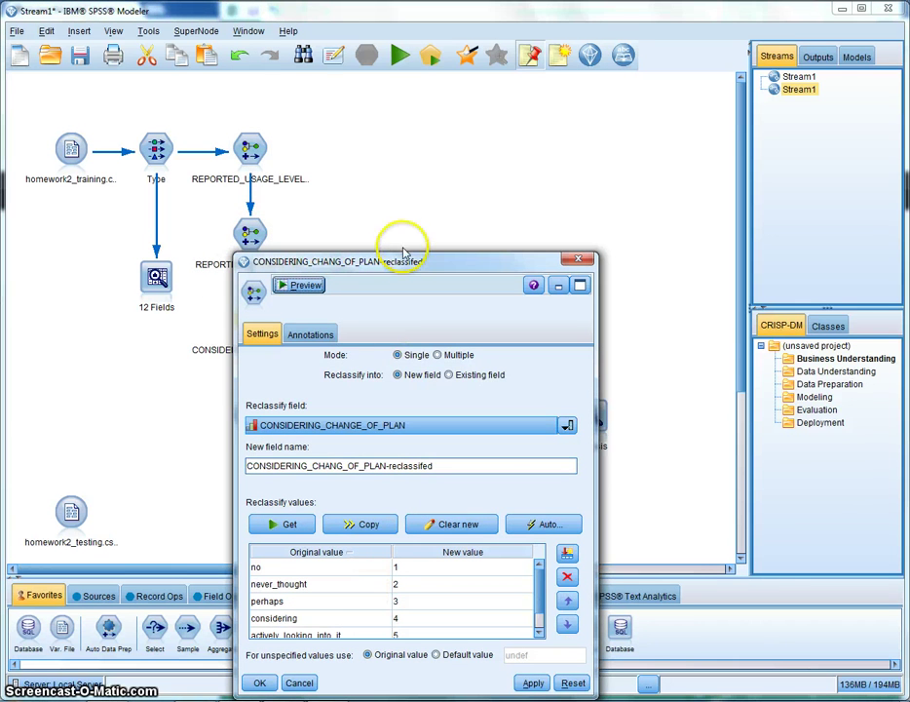
drag(405, 258, 496, 100)
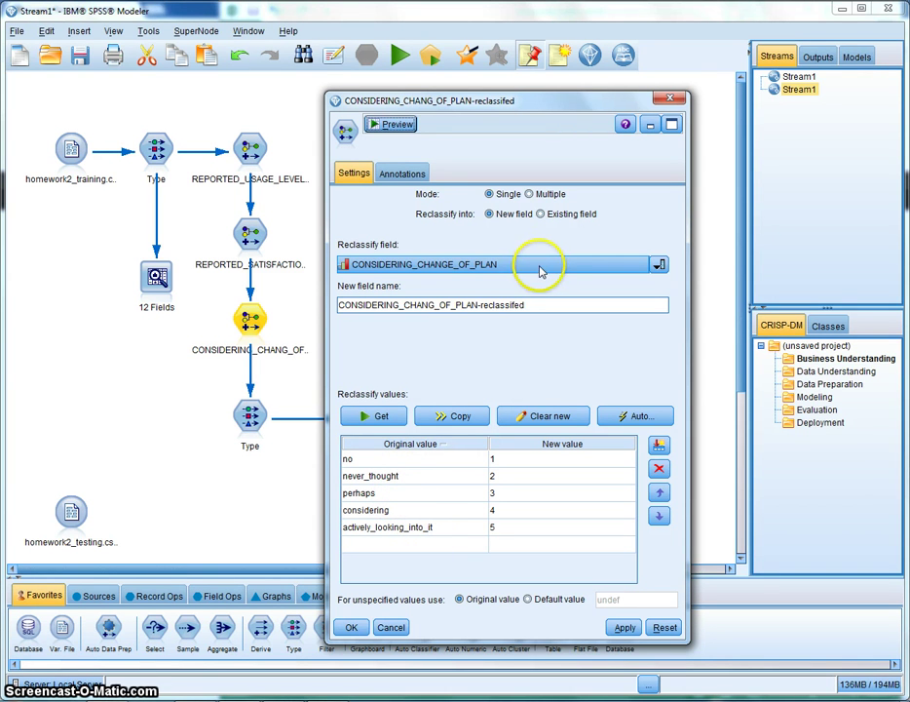
click(670, 97)
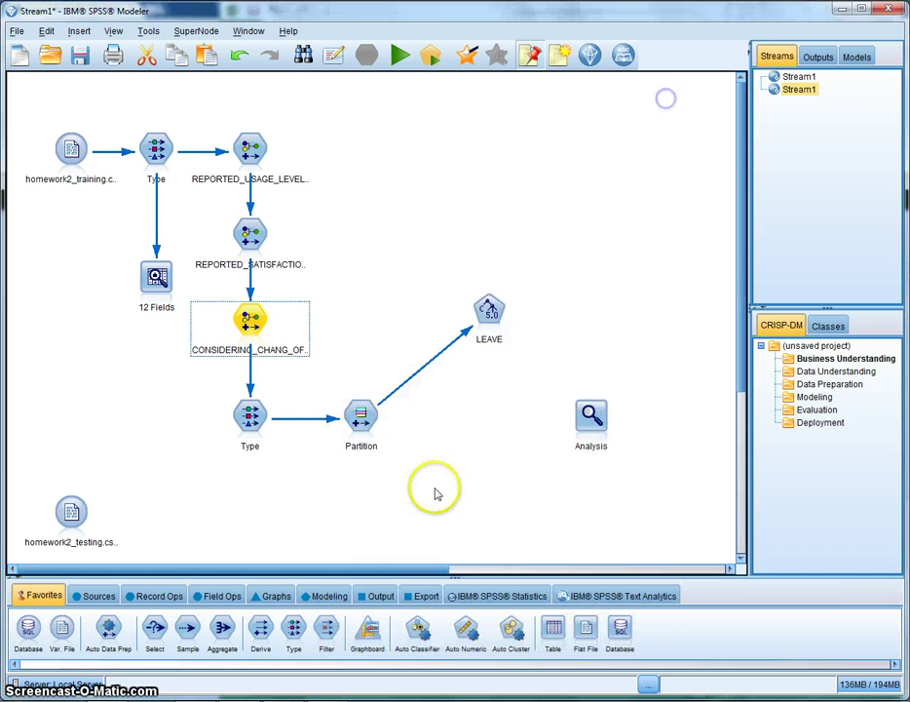
double_click(257, 431)
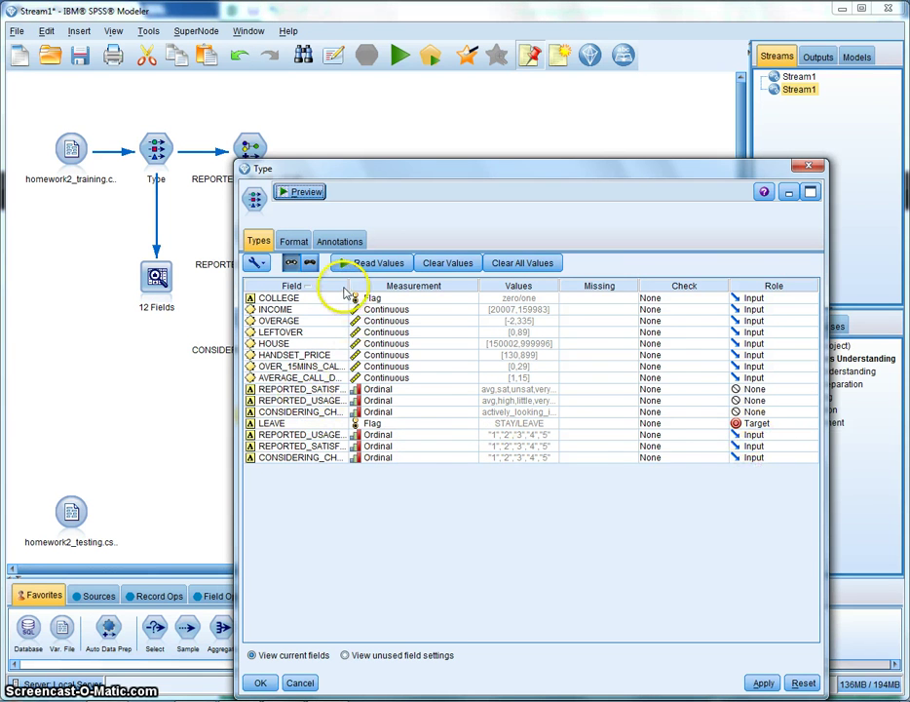
drag(348, 285, 409, 285)
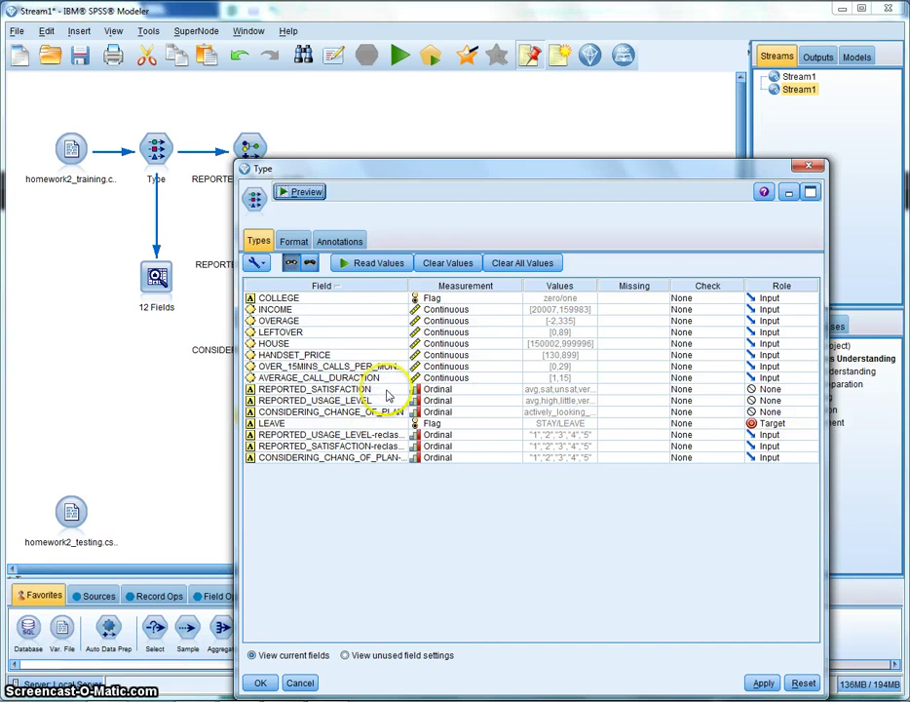
drag(523, 285, 483, 287)
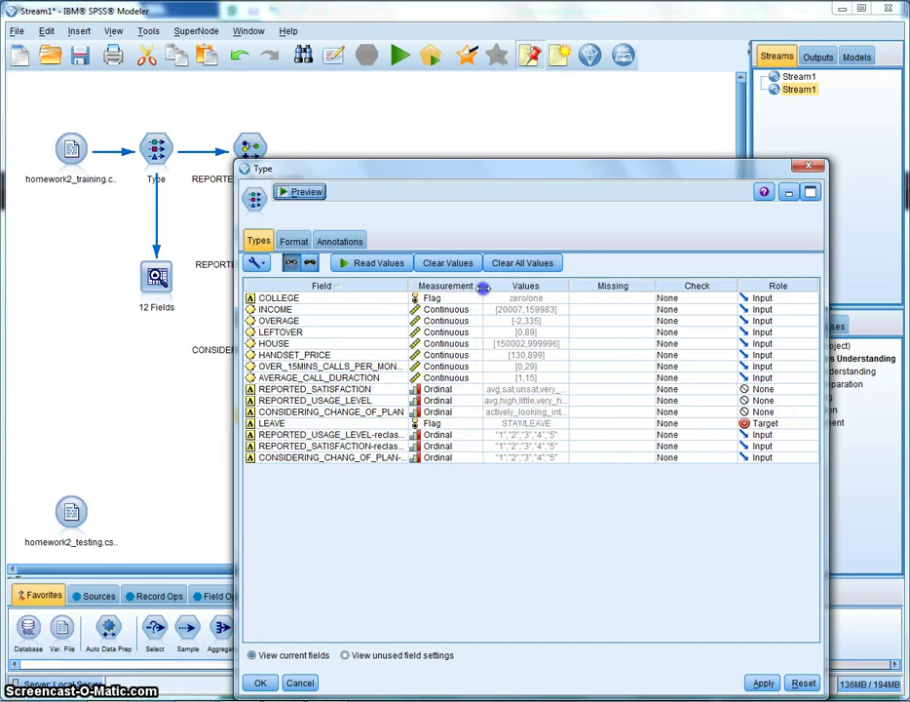
drag(570, 285, 669, 285)
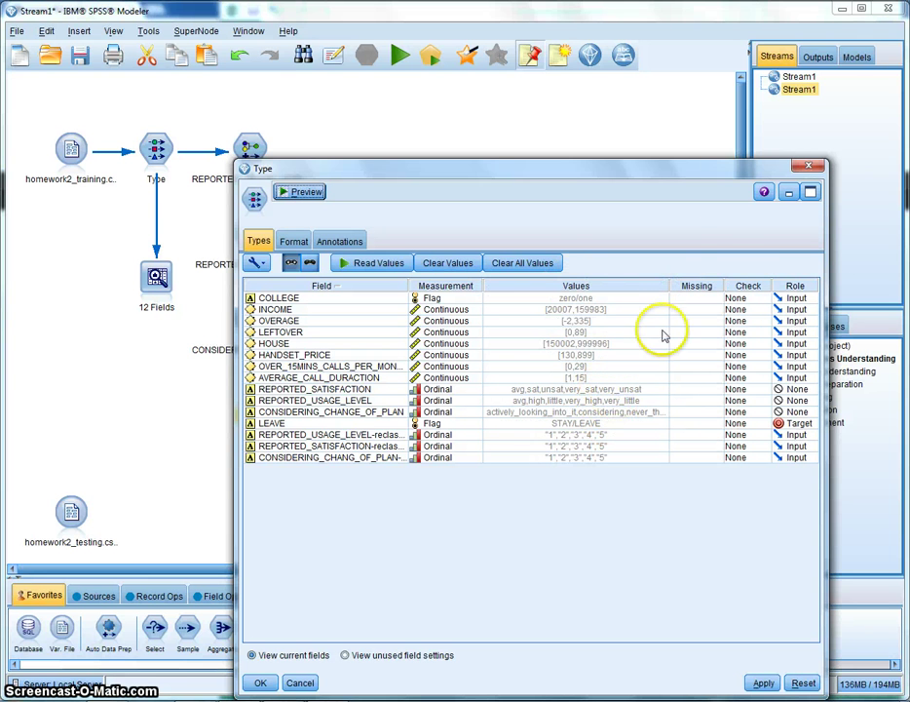
click(808, 166)
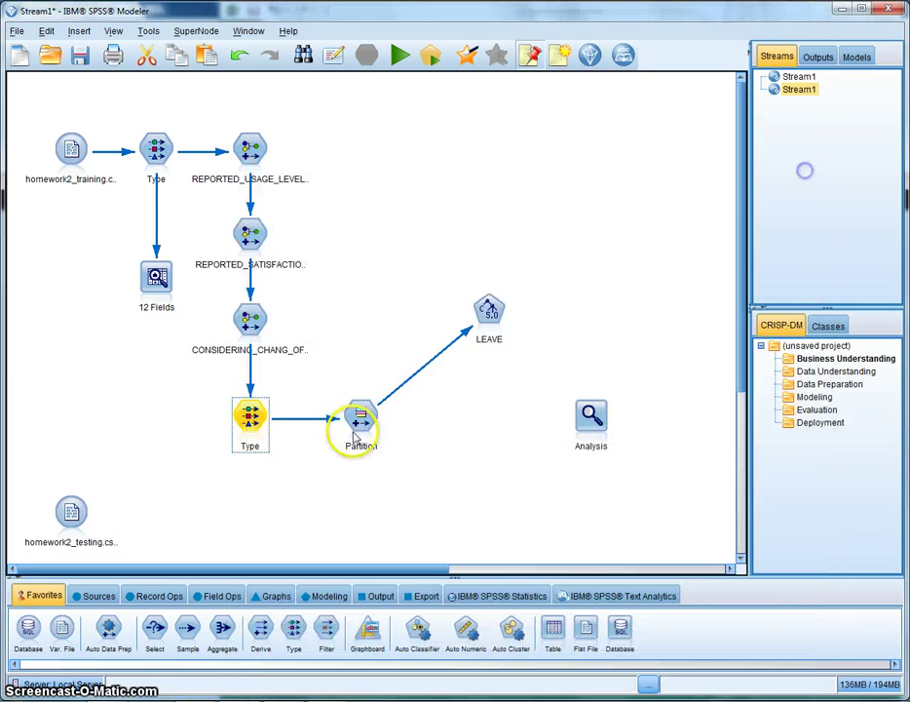
double_click(360, 417)
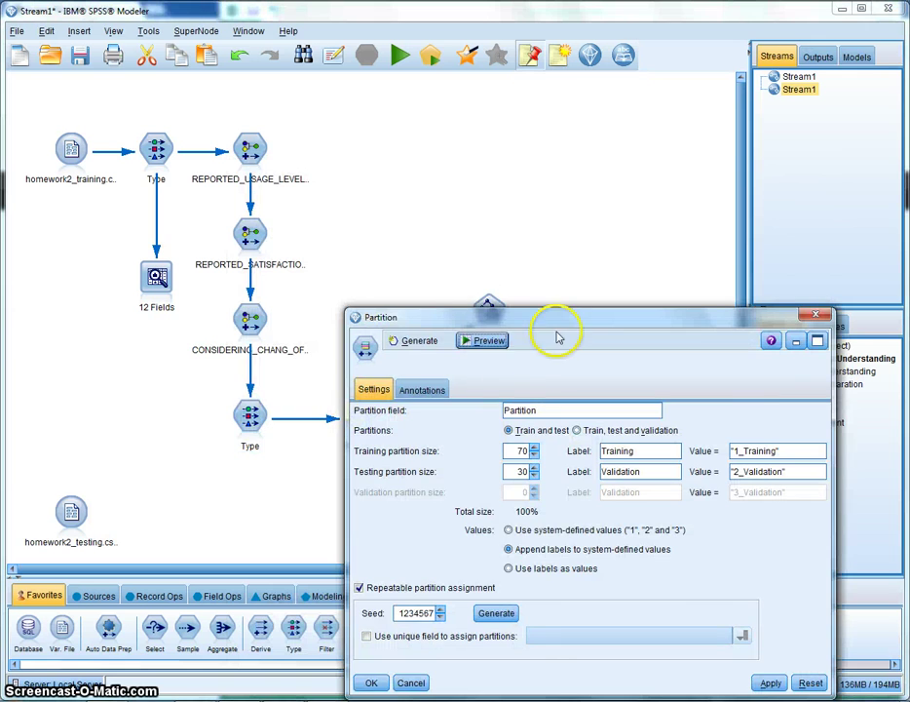
drag(558, 338, 363, 187)
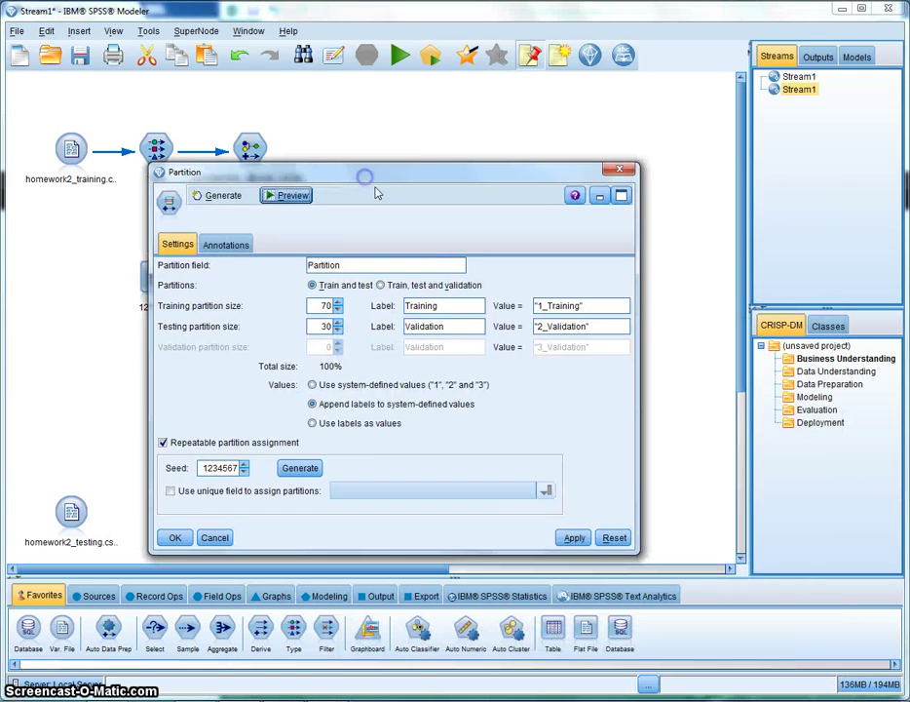
double_click(433, 325)
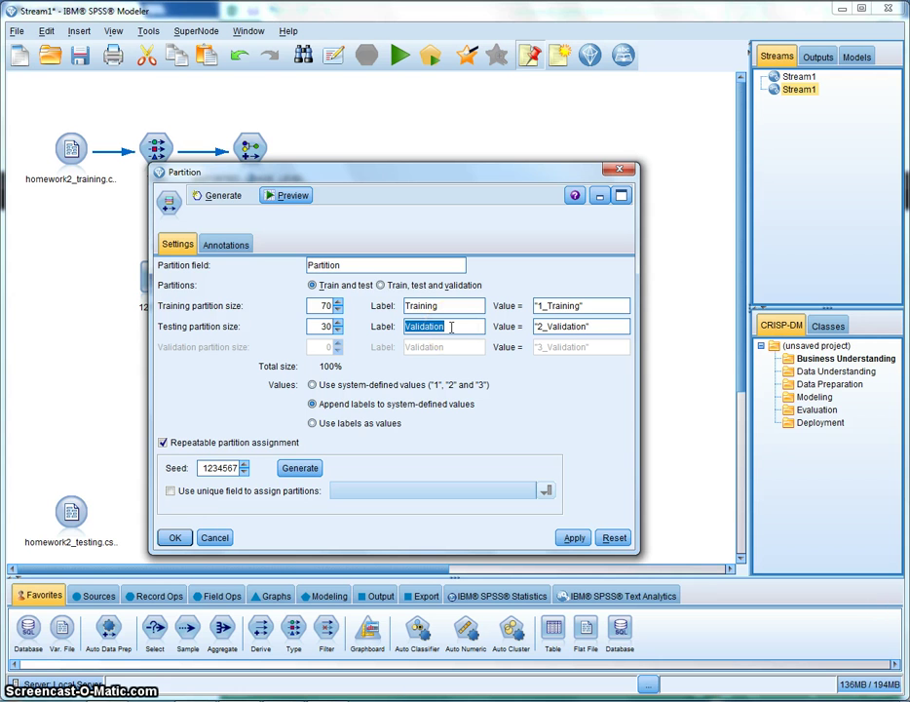
click(214, 539)
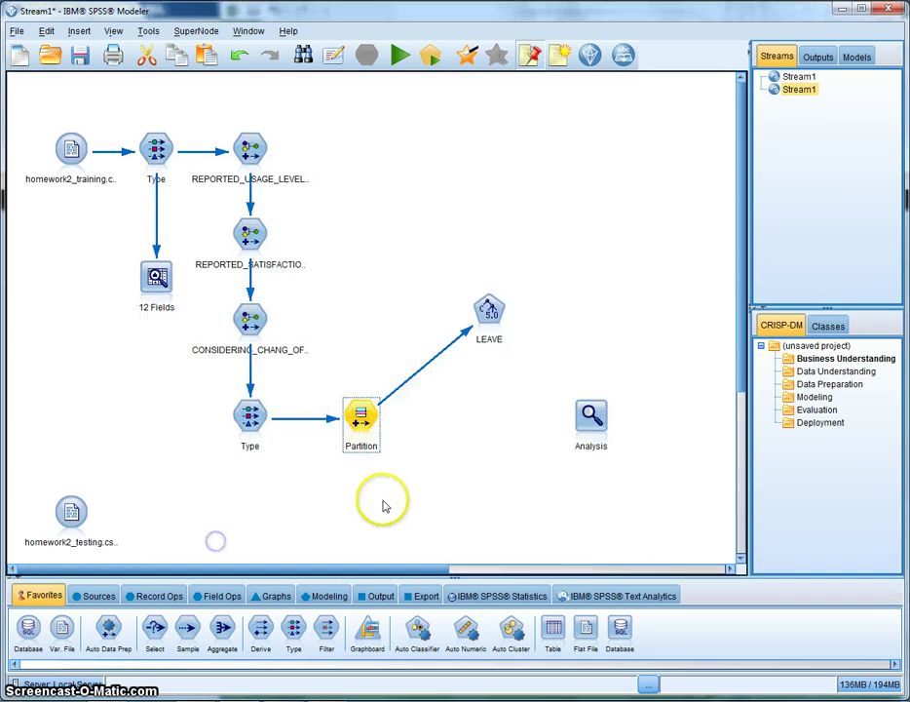
- Reopen the LEAVE C5.0 node, glance at its Fields tab, and return to the Model tab
double_click(490, 314)
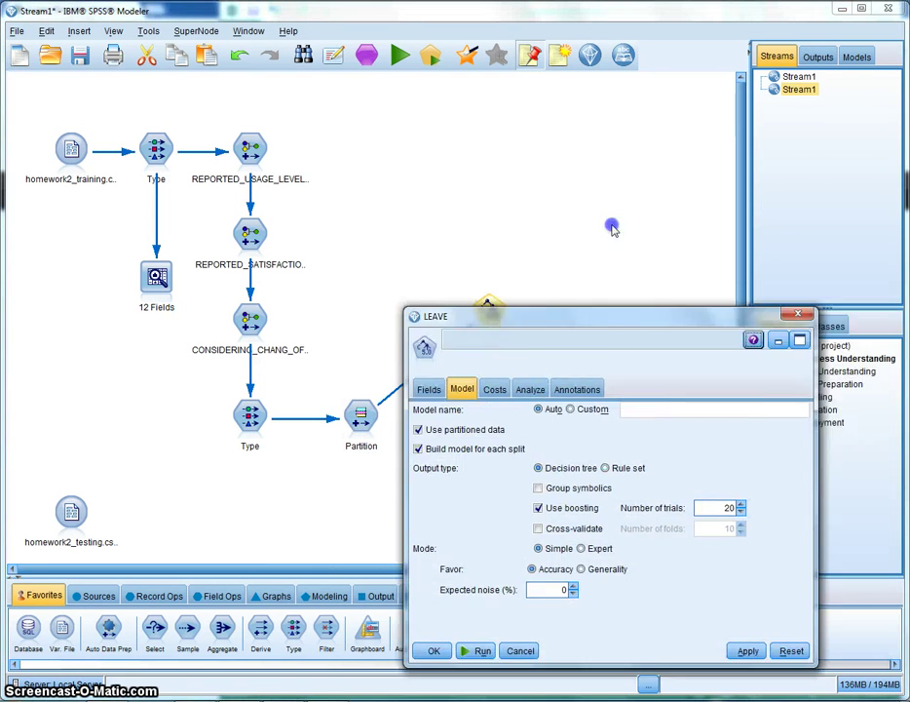
click(867, 217)
drag(350, 386, 358, 418)
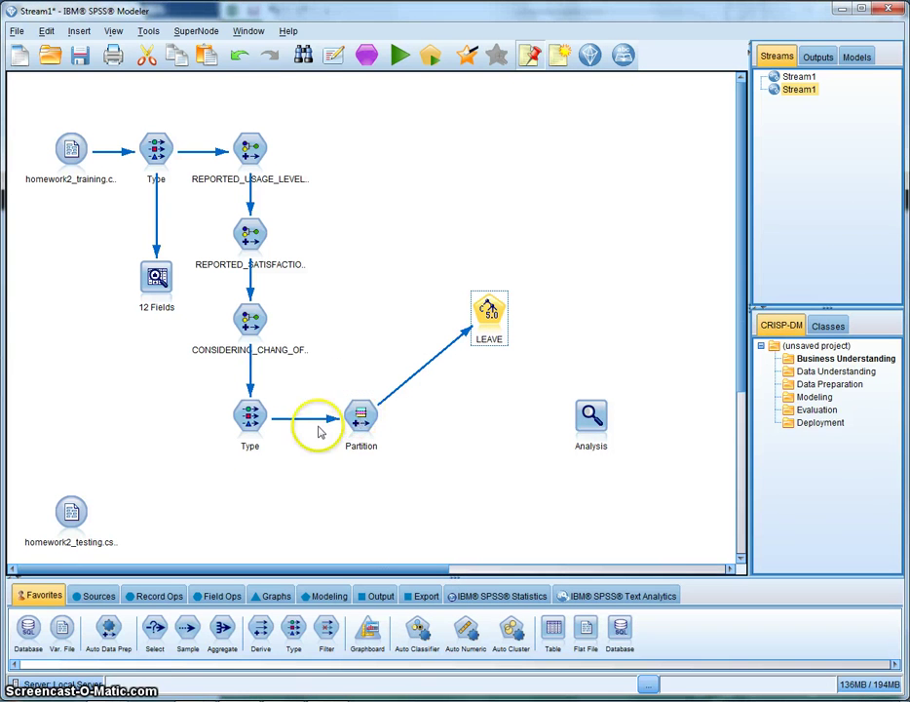
click(69, 514)
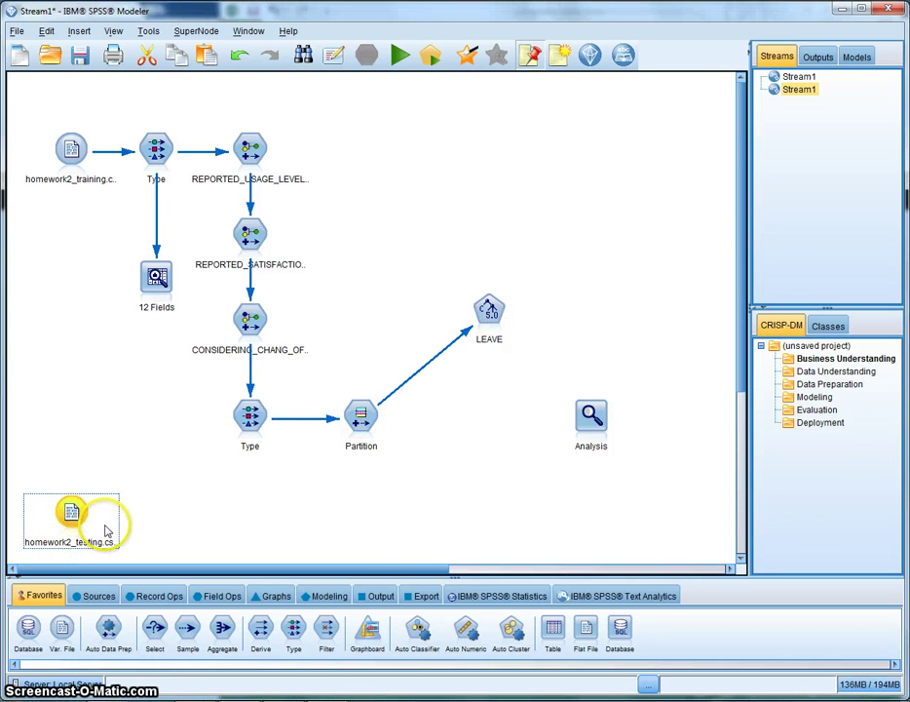
double_click(489, 310)
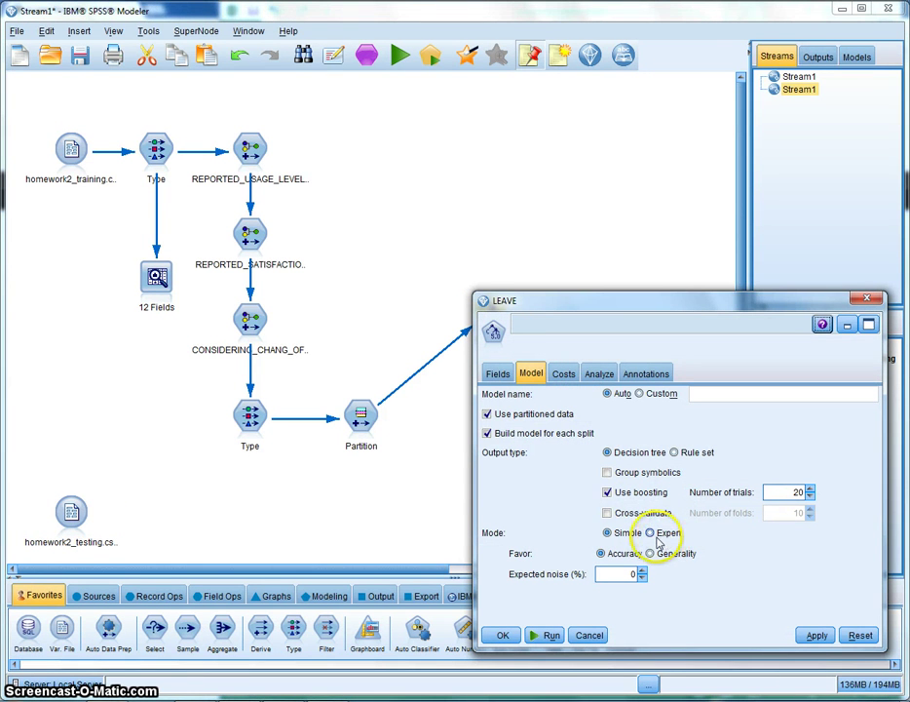
click(492, 374)
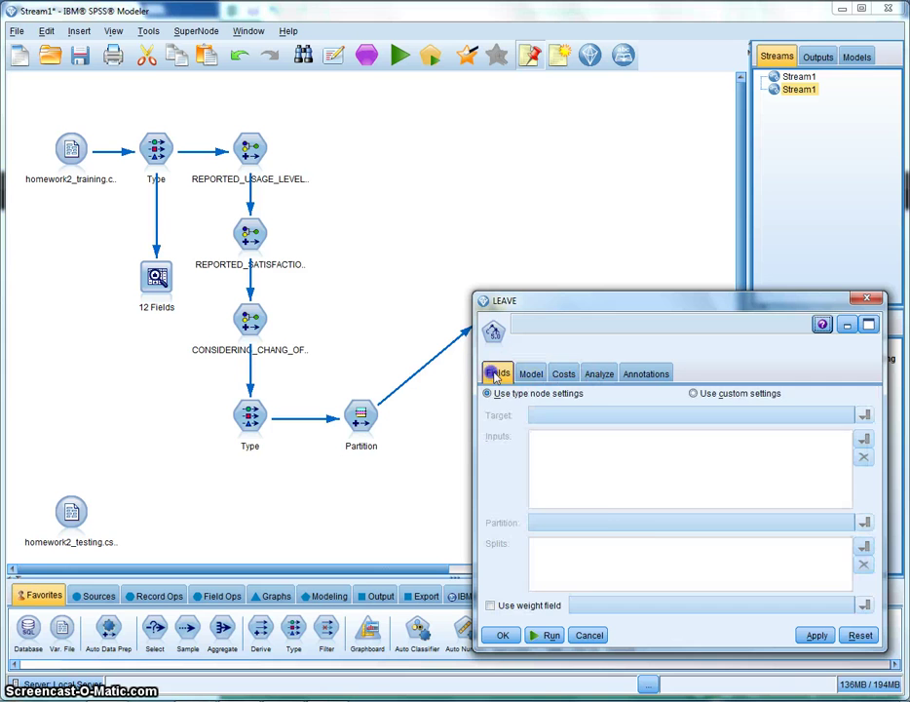
click(527, 373)
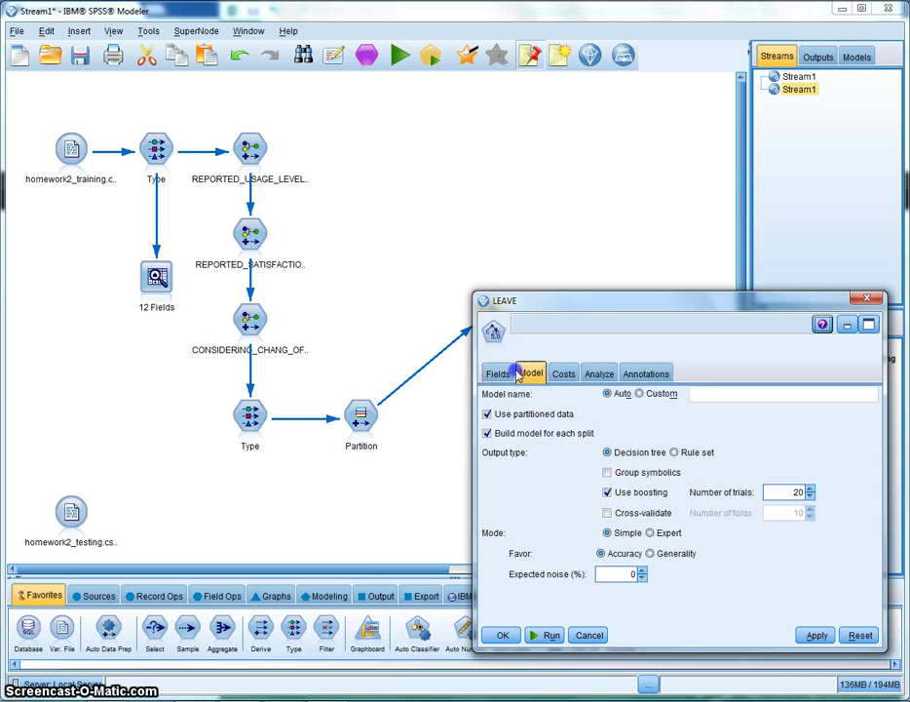
- Switch the C5.0 Model tab to Expert mode and adjust the Pruning severity value
click(650, 533)
drag(659, 292, 485, 99)
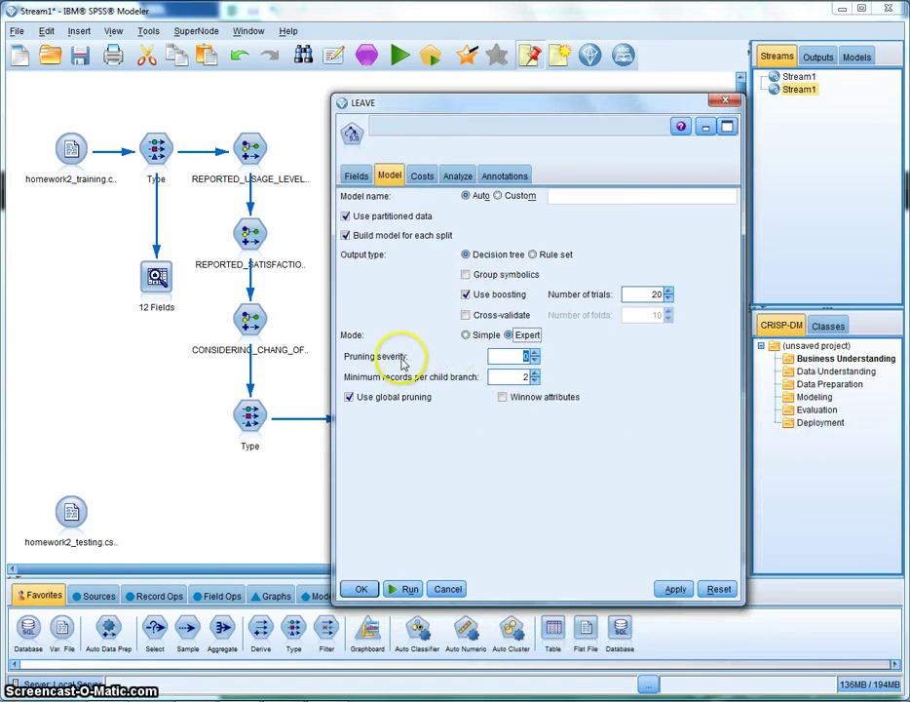
click(517, 358)
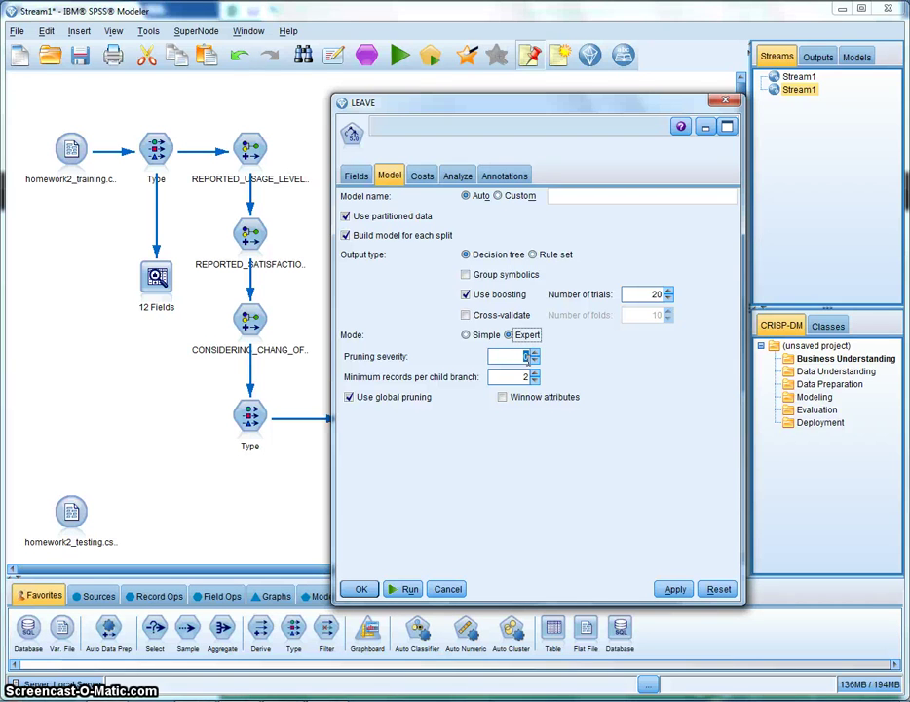
click(482, 365)
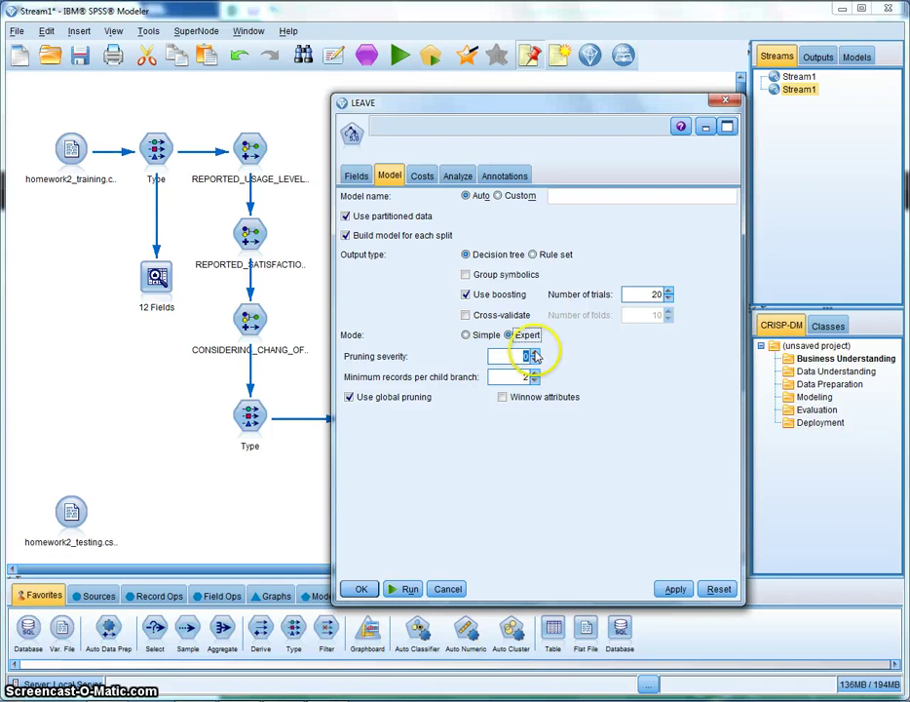
click(534, 354)
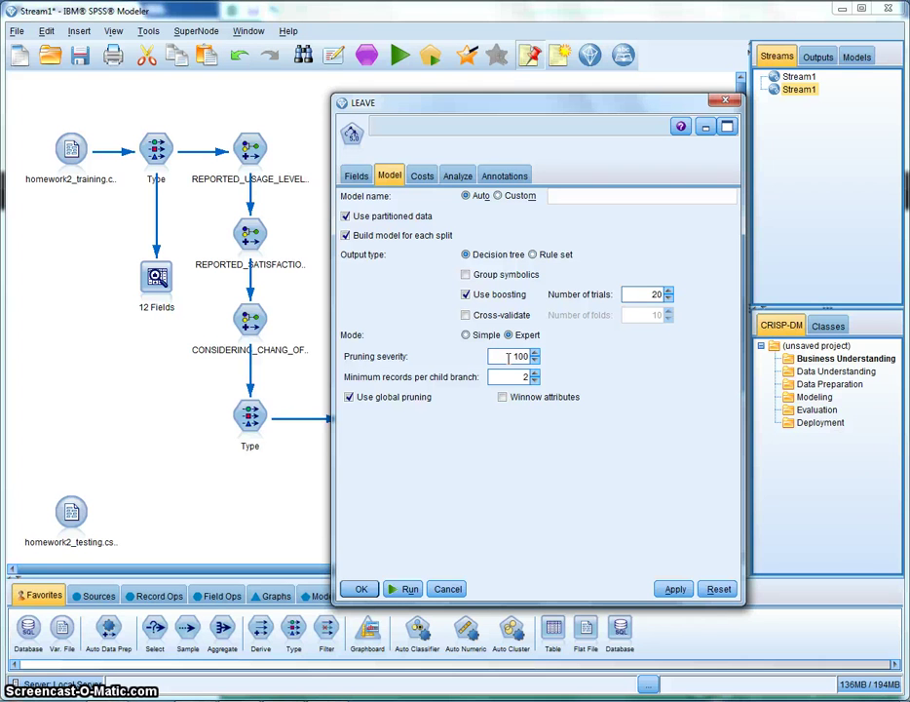
click(511, 359)
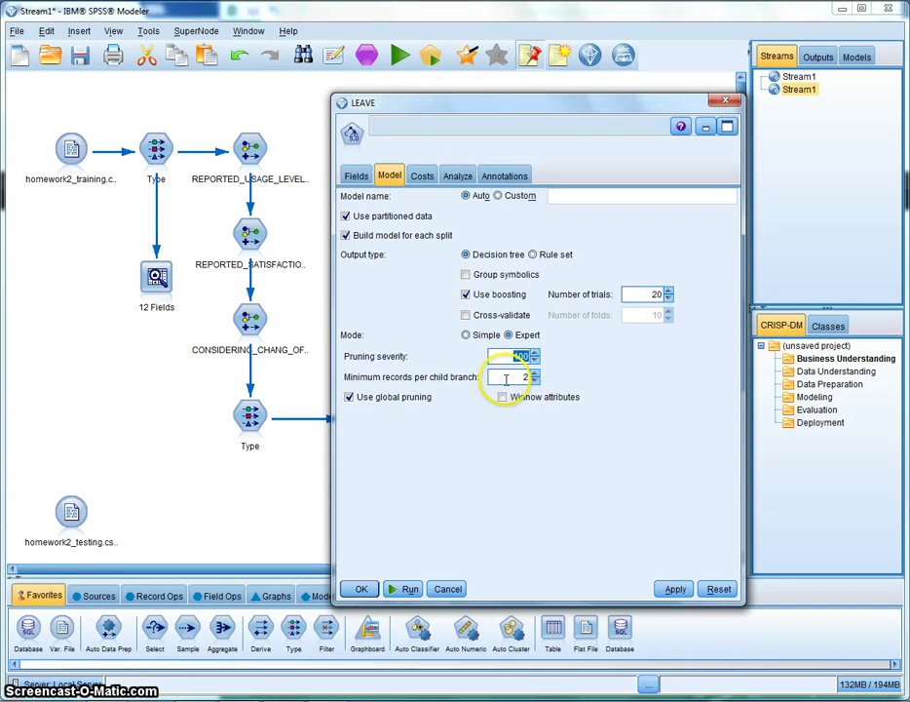
- Turn off boosting, set the final pruning severity, and run the C5.0 model
click(472, 293)
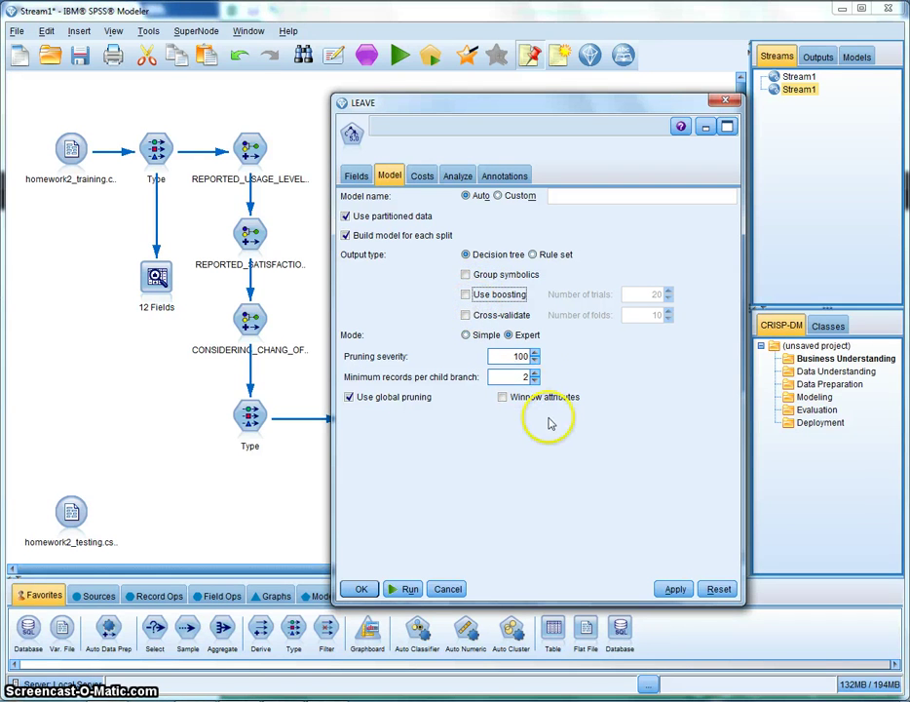
click(535, 362)
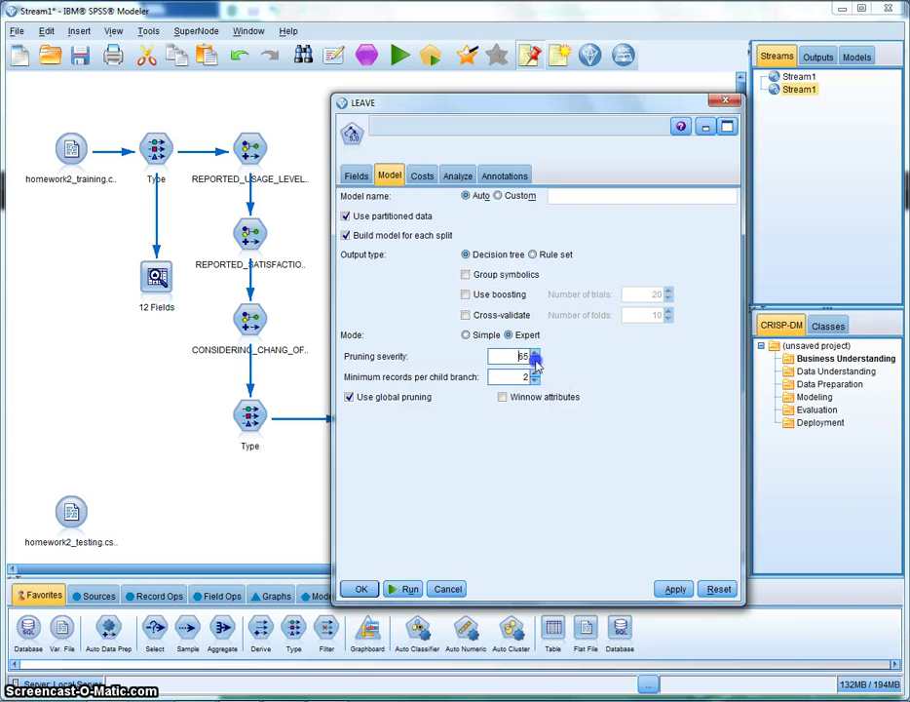
click(403, 589)
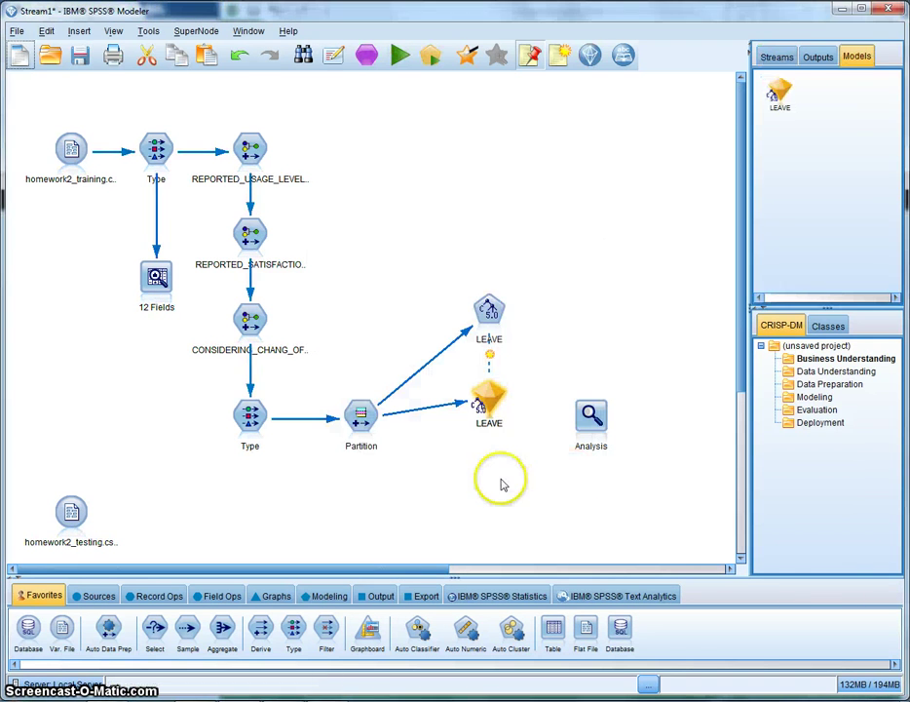
- Connect the new LEAVE nugget to Analysis and run it: 72.26% training, 69.95% validation accuracy
drag(492, 390, 497, 435)
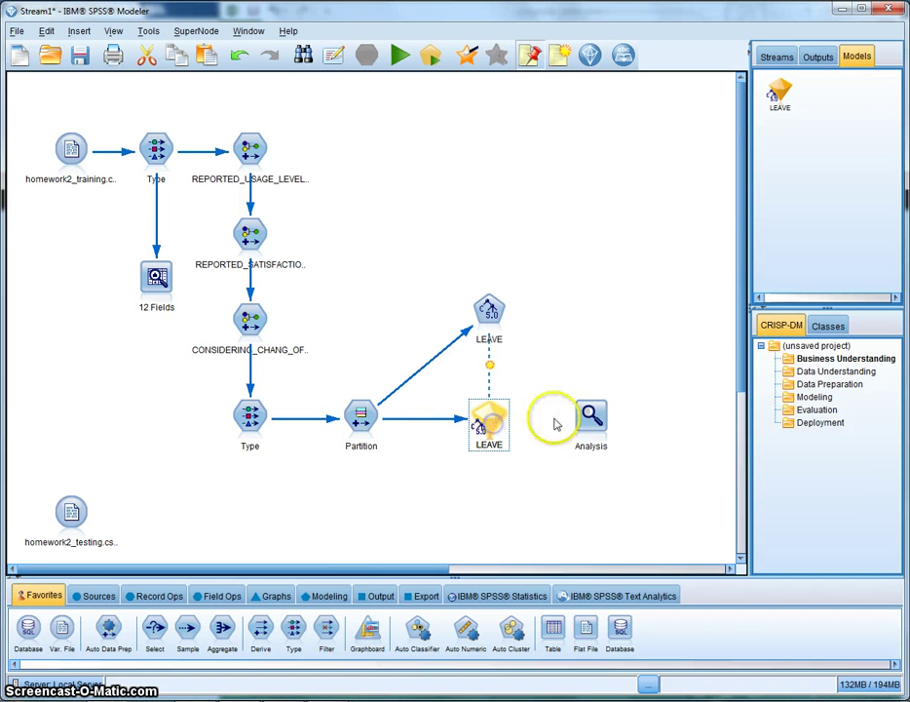
drag(519, 407, 591, 419)
double_click(591, 427)
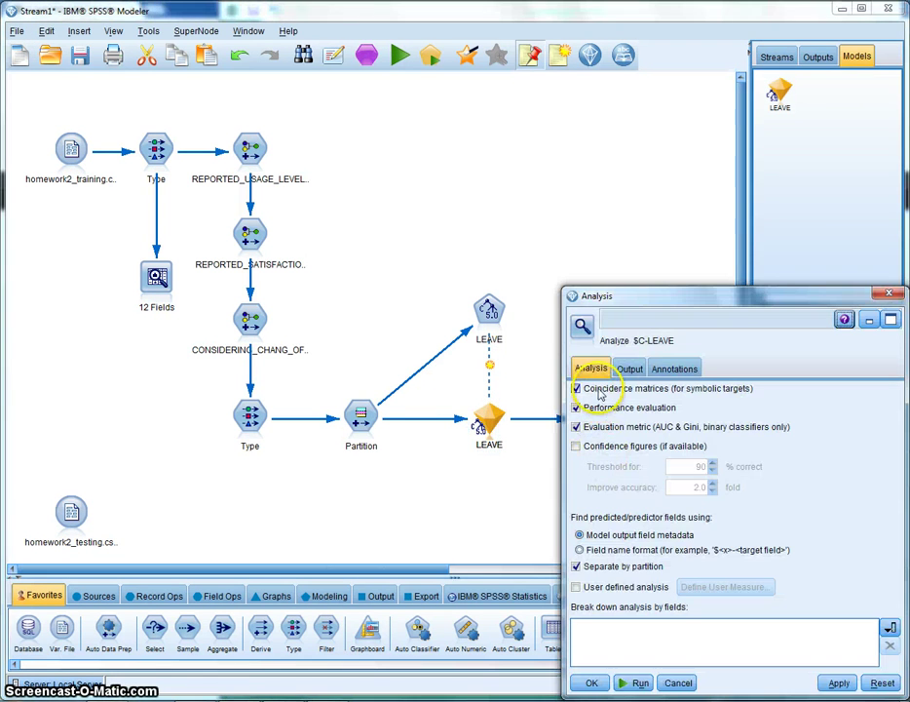
click(635, 684)
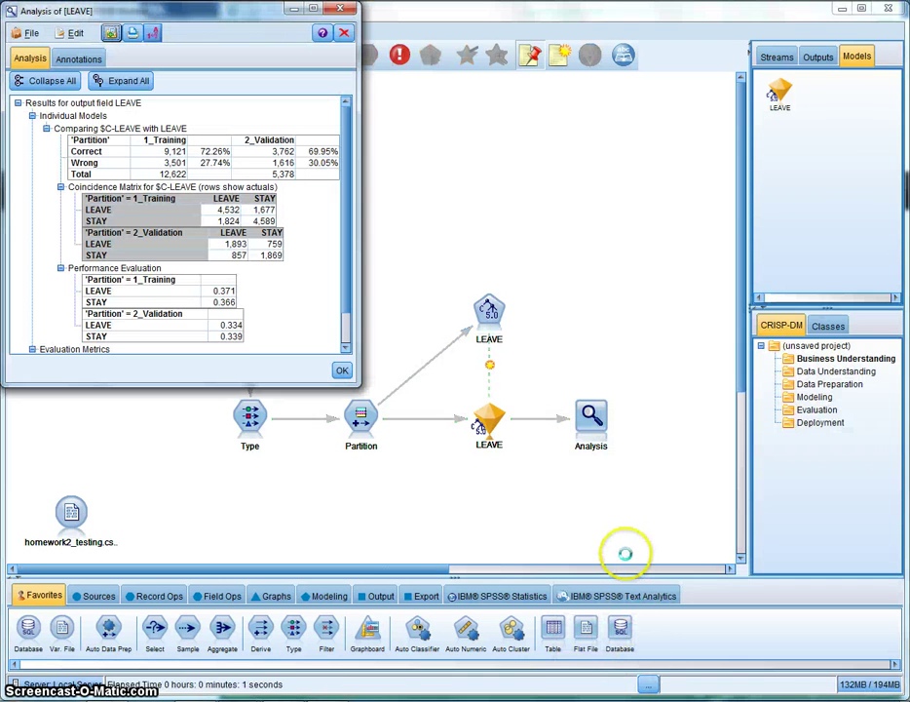
drag(357, 385, 412, 465)
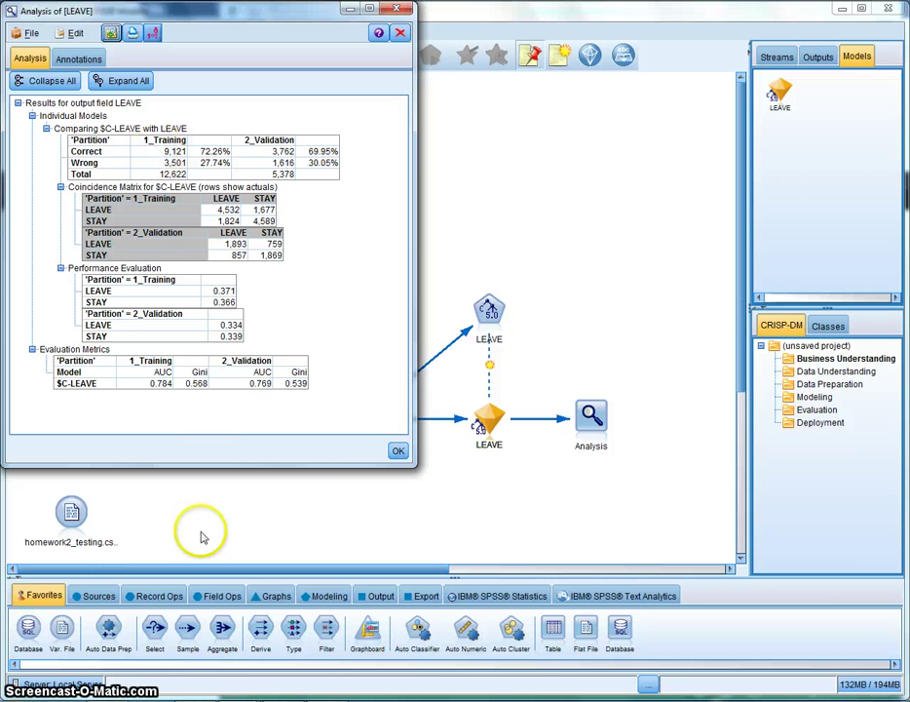
- Bring up the complexity_table workbook beside the Analysis results and review the pruning value column
click(385, 556)
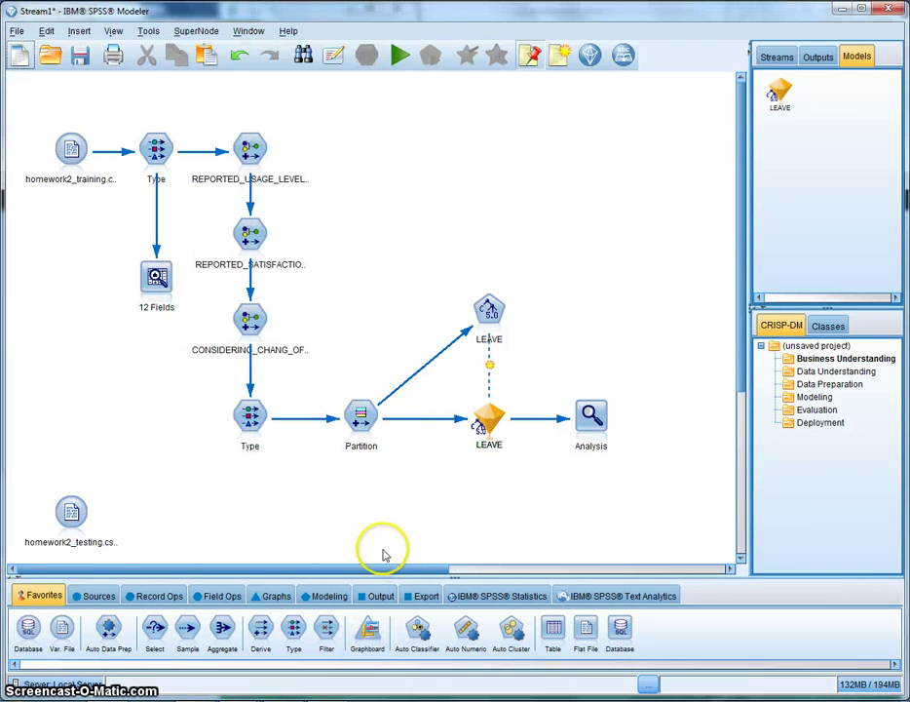
key(alt+Tab)
key(alt+Tab)
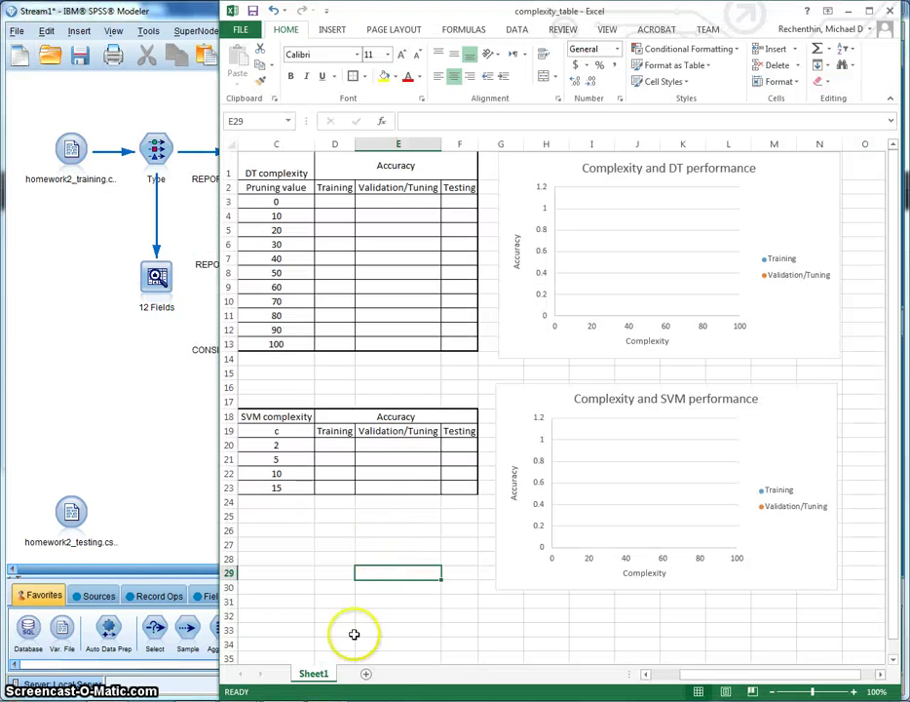
key(alt+Tab)
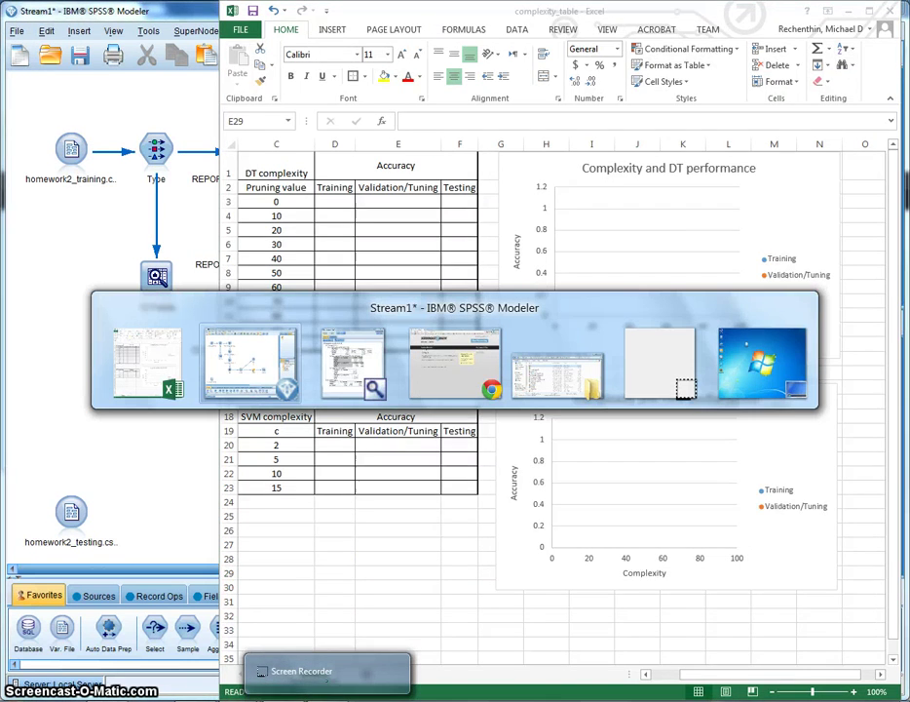
key(alt+Tab)
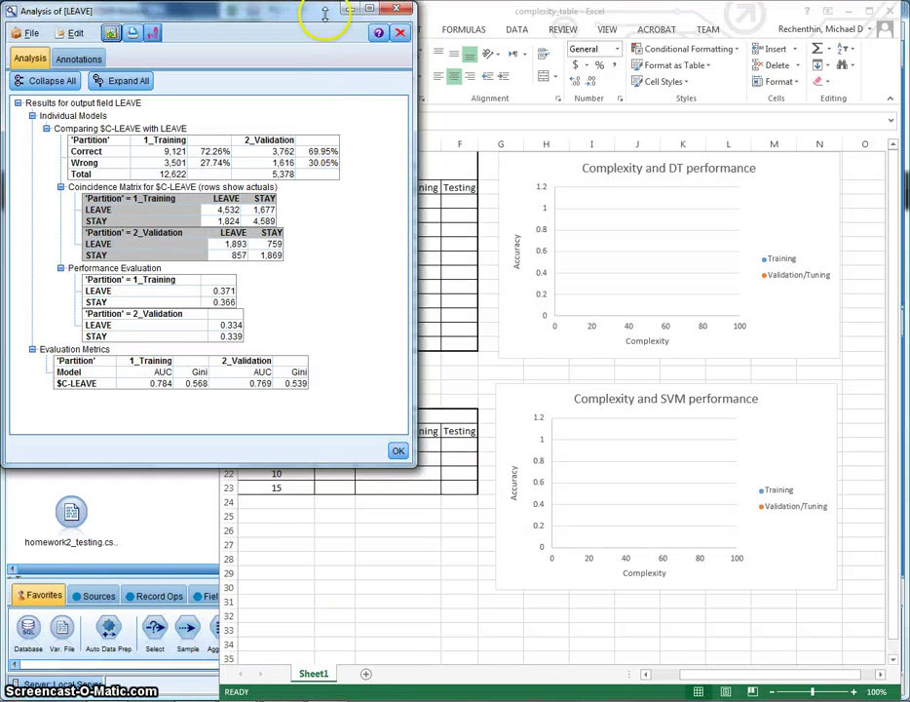
drag(311, 11, 108, 269)
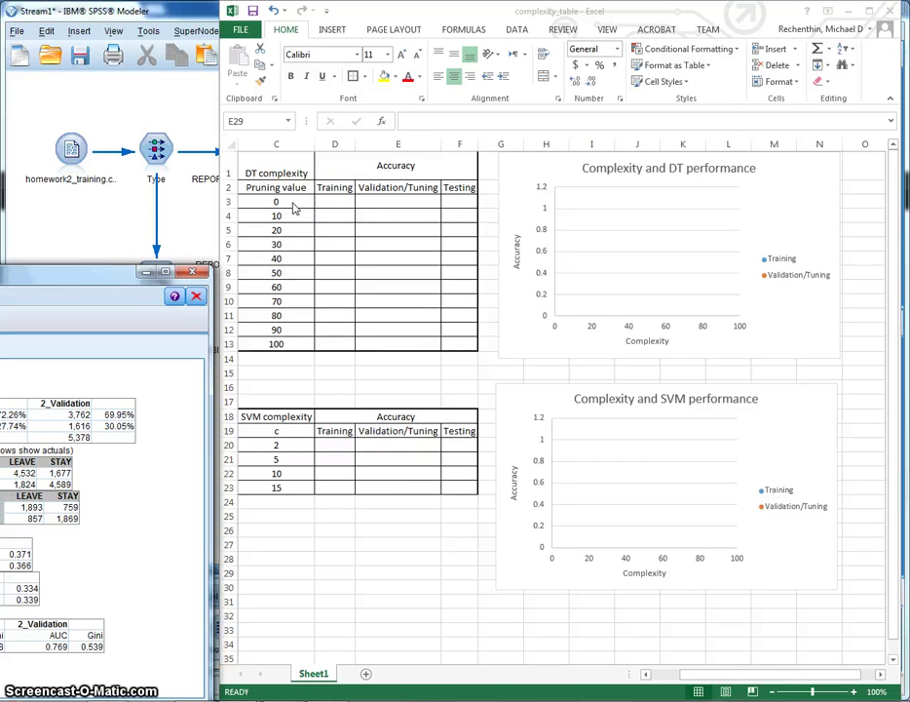
click(294, 204)
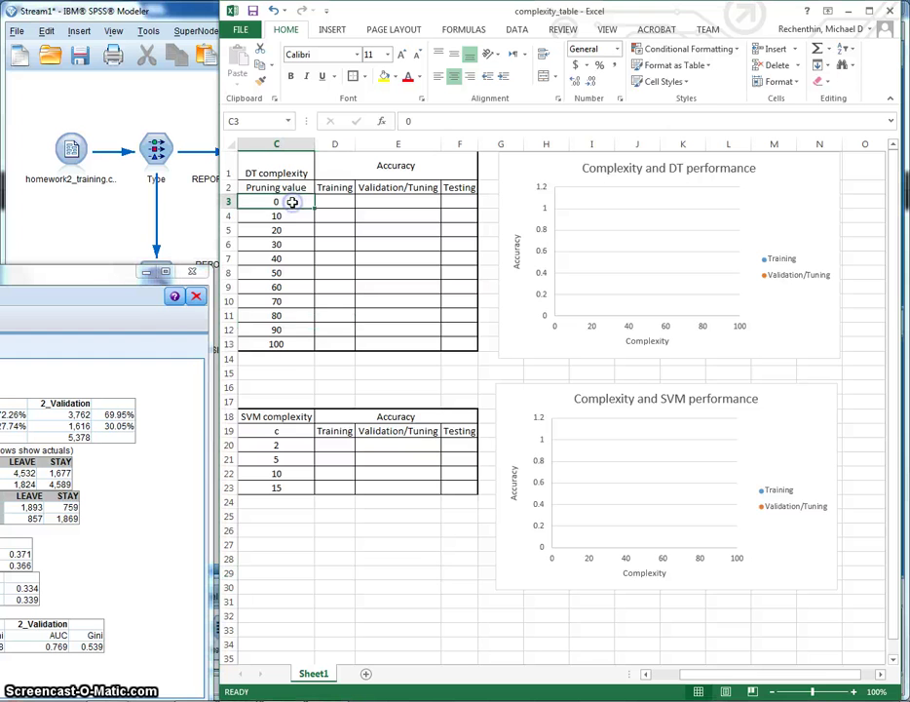
click(296, 346)
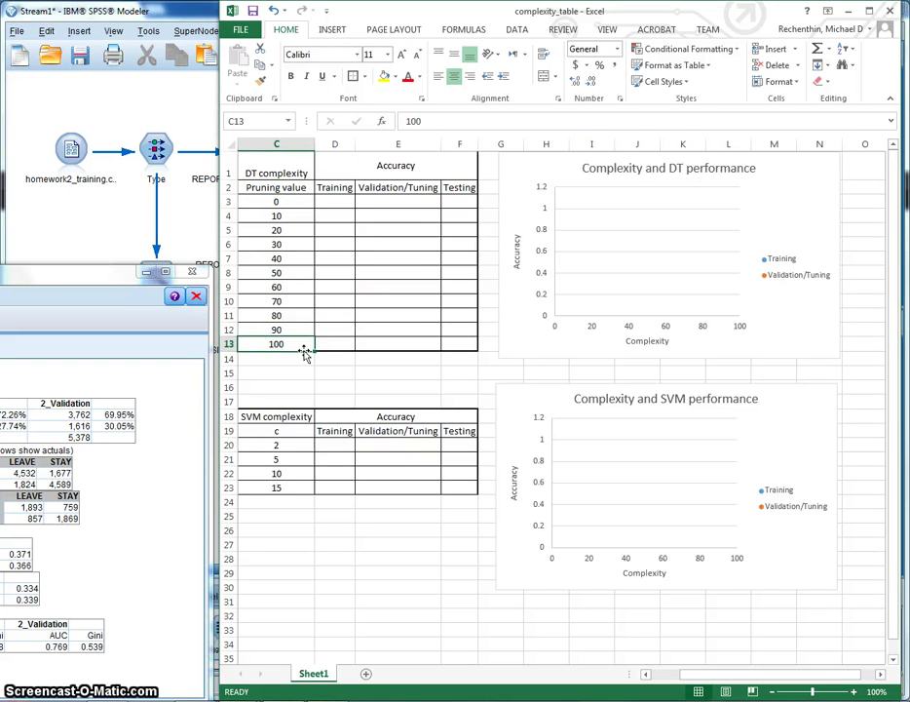
click(298, 361)
click(296, 345)
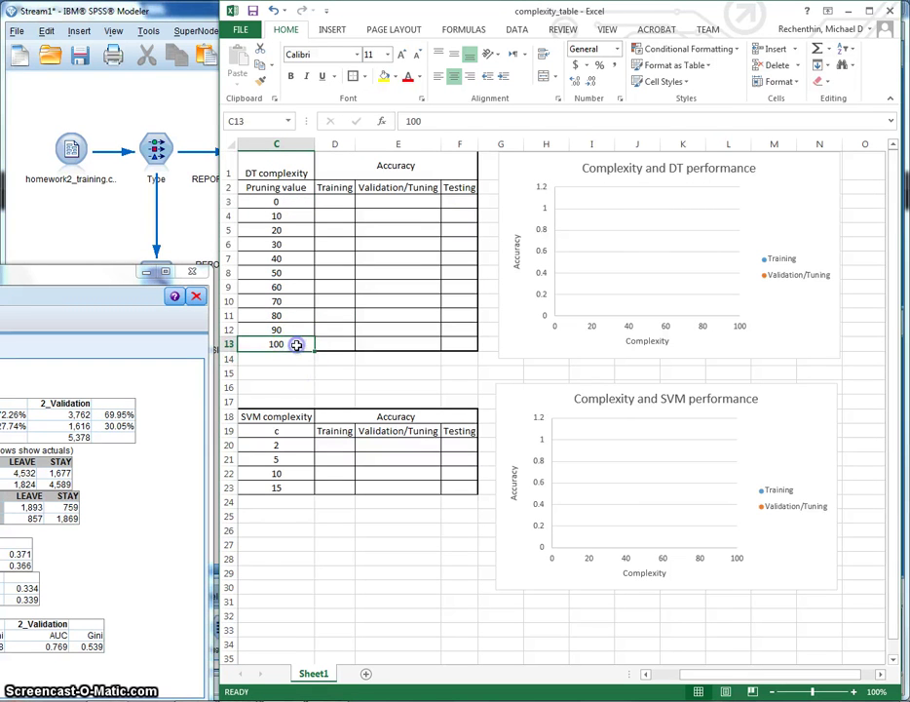
click(301, 199)
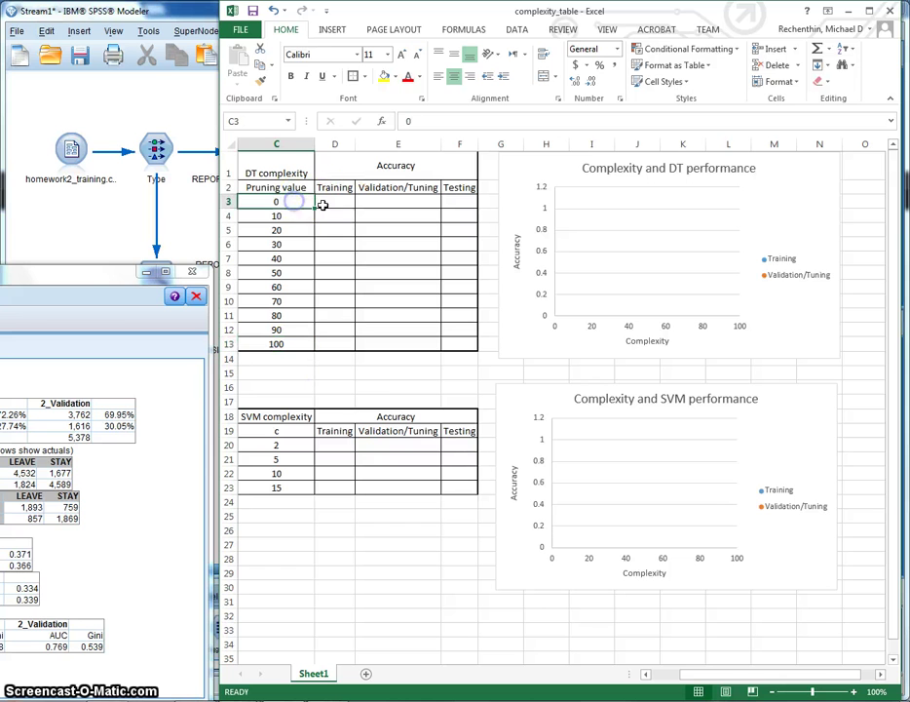
click(330, 204)
drag(129, 287, 278, 253)
- Enter 72.26 in D3 and 69.95 in E3 for pruning value 0
click(334, 201)
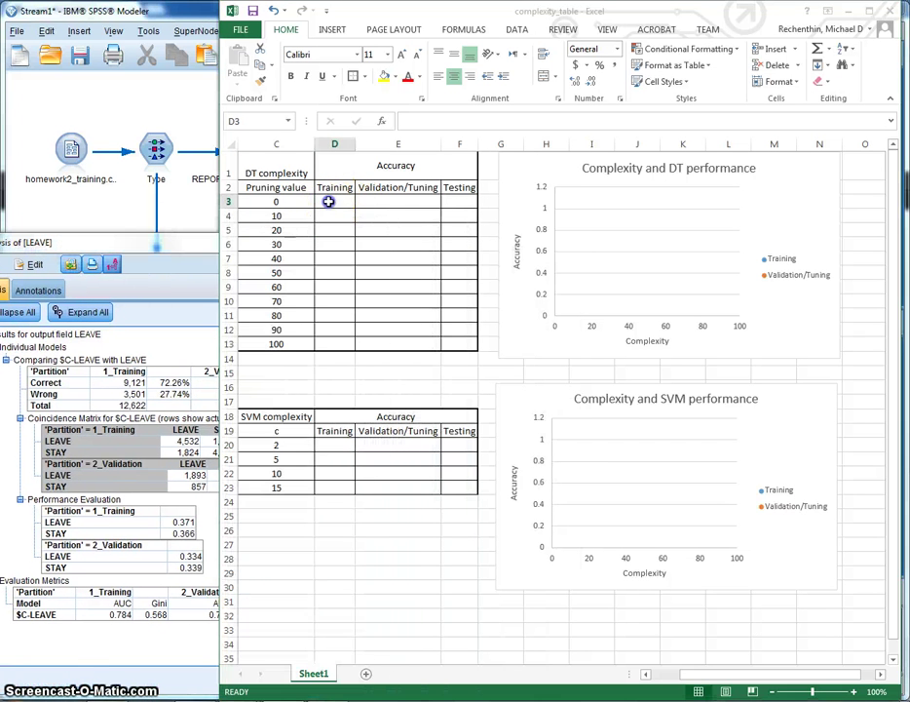
text(72.26)
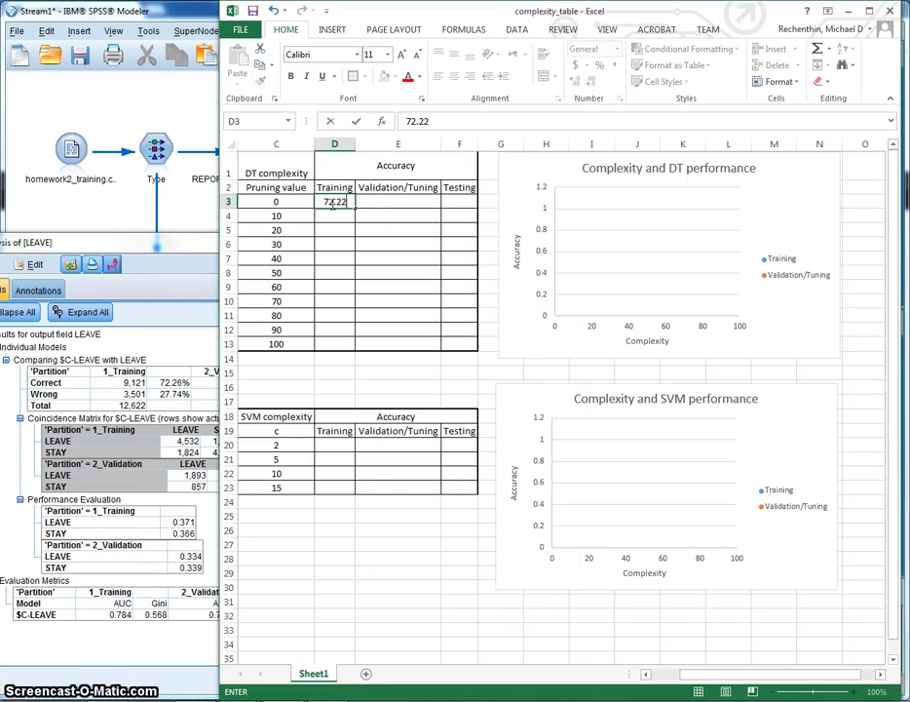
key(Tab)
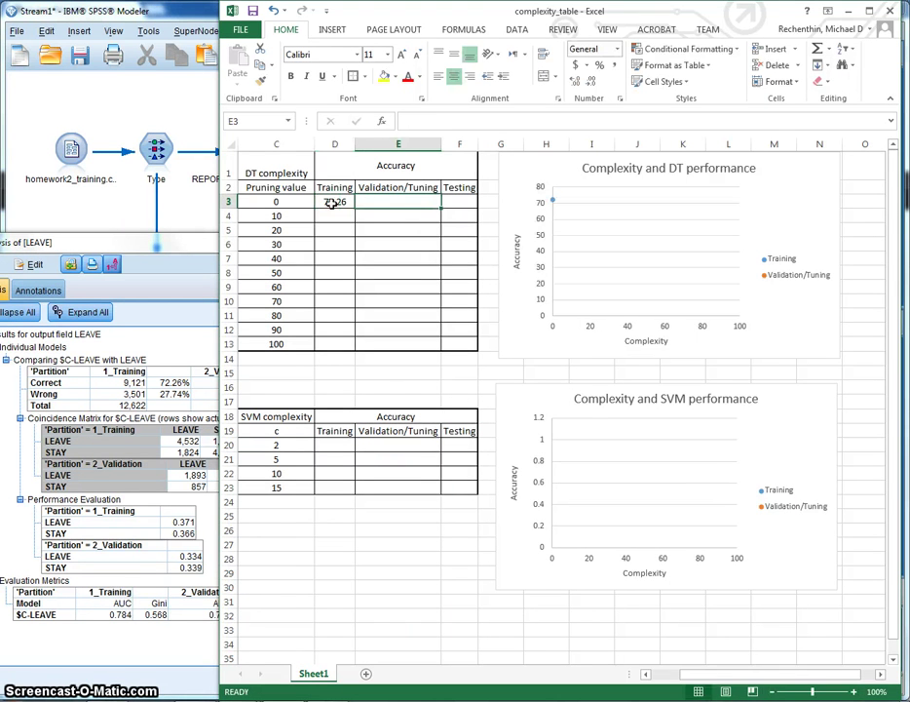
drag(156, 245, 89, 245)
click(334, 242)
click(385, 205)
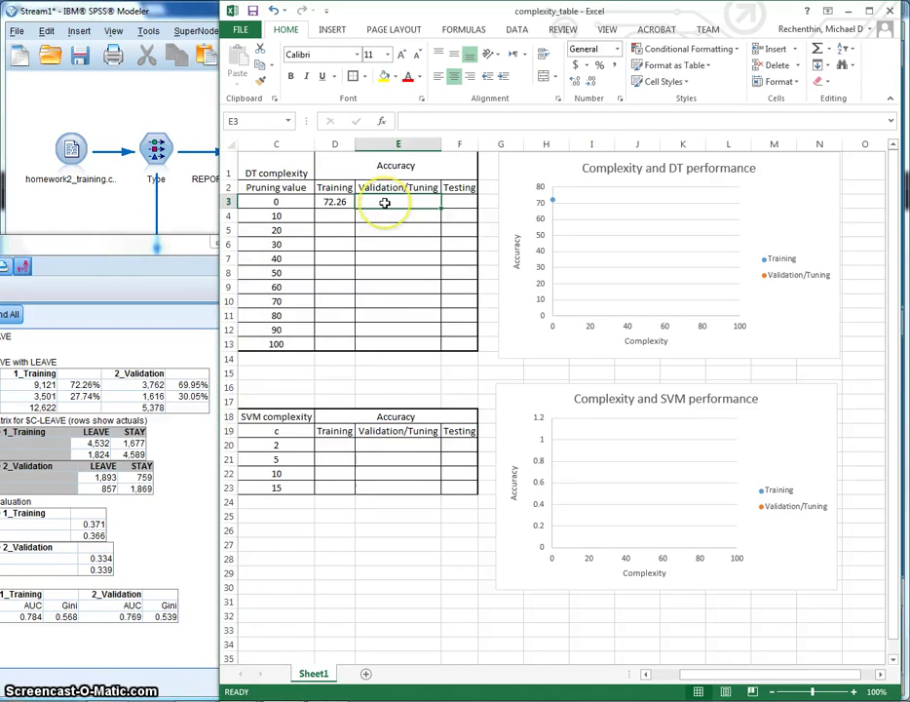
text(69.95)
key(Return)
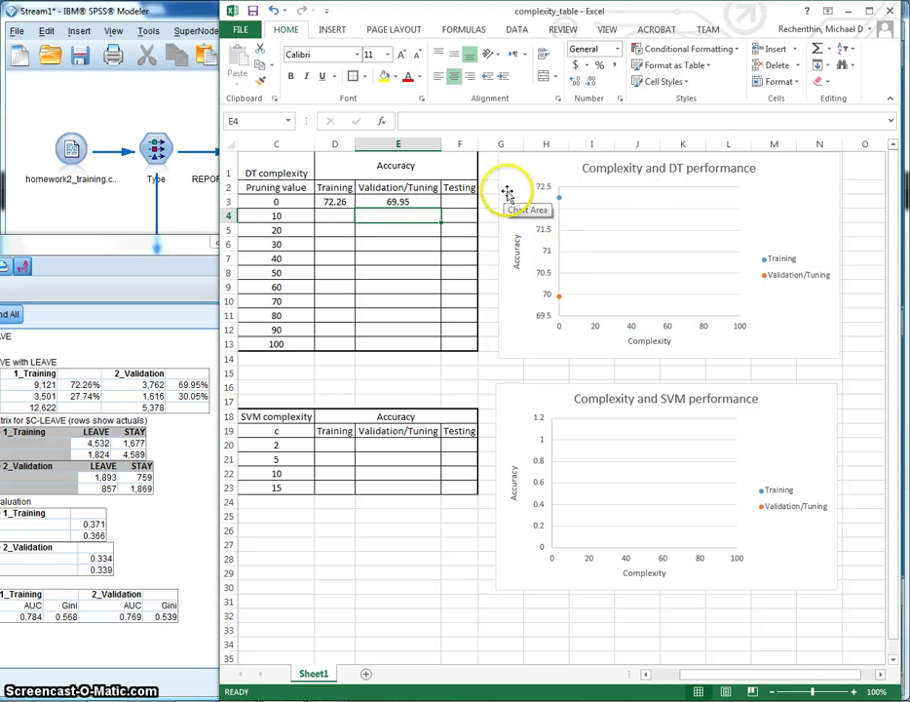
- Close the Analysis output and retrain the LEAVE C5.0 model at pruning severity 50
click(72, 246)
drag(72, 247, 223, 170)
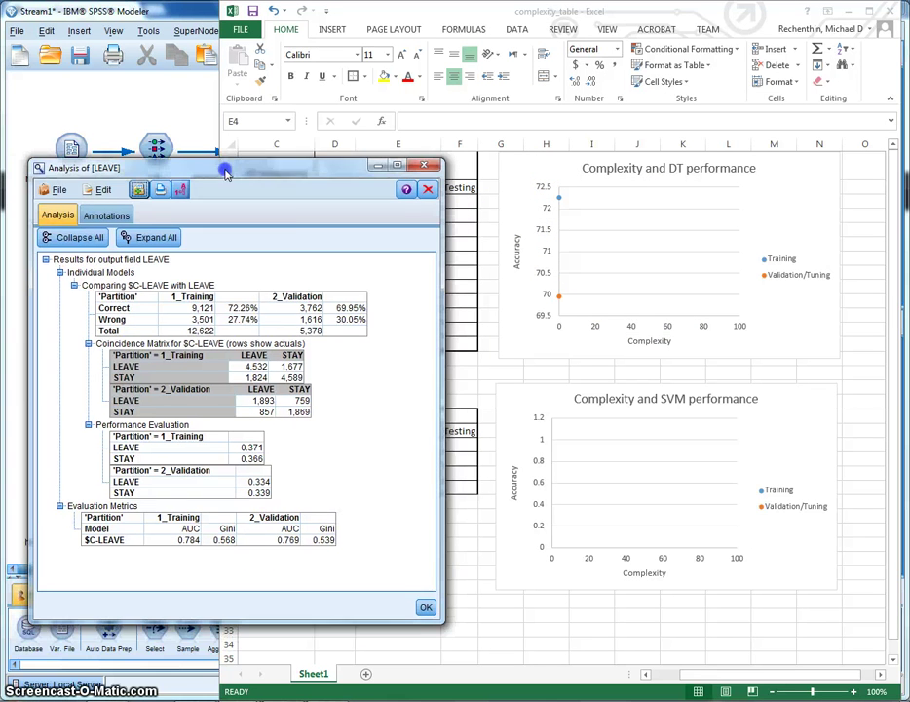
click(426, 162)
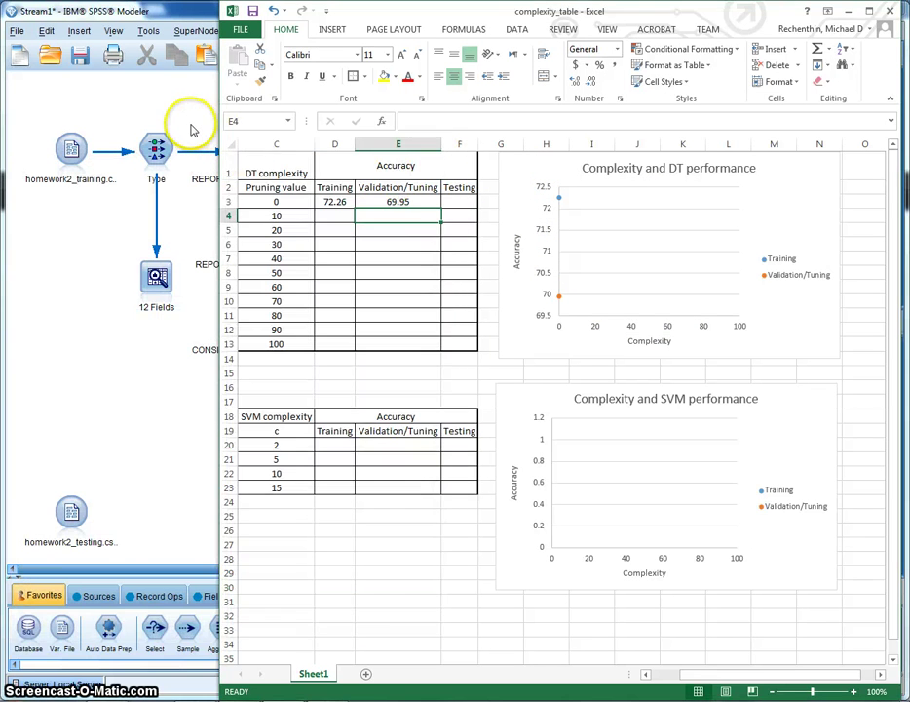
click(191, 125)
double_click(487, 312)
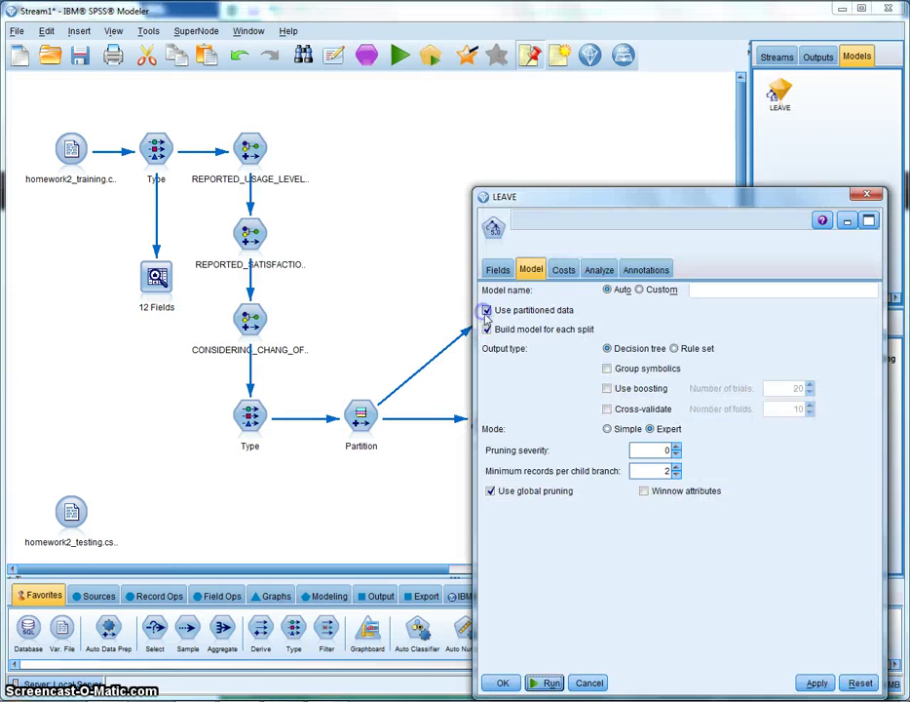
click(651, 429)
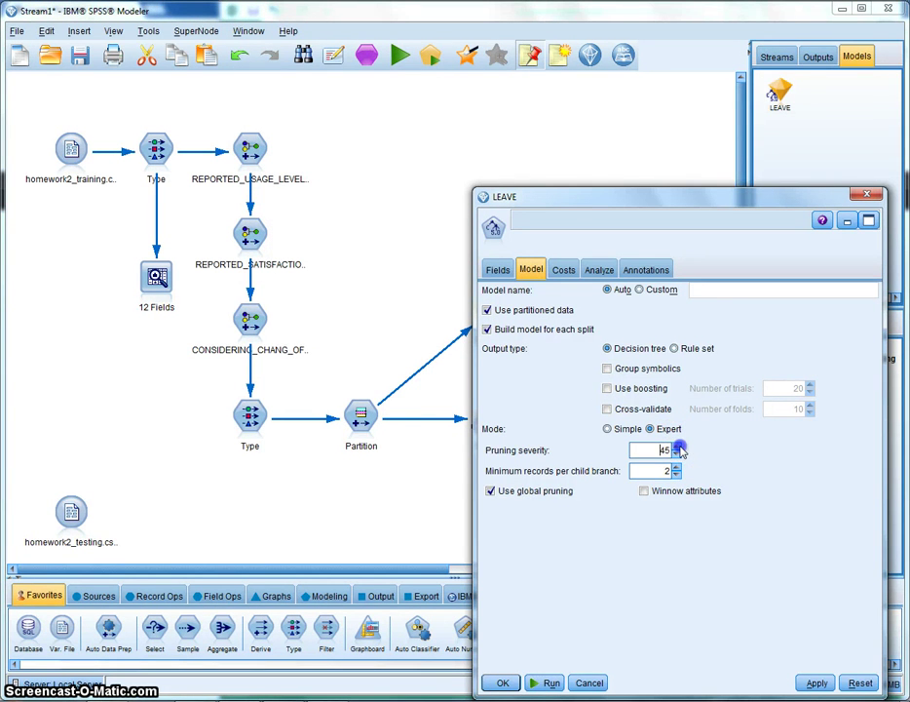
click(677, 455)
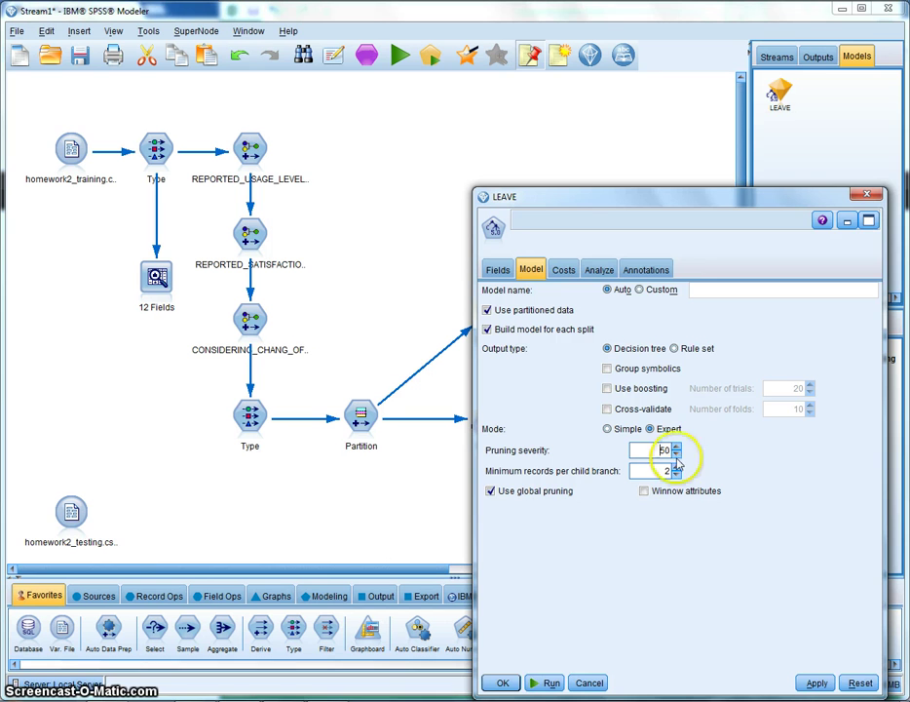
click(535, 684)
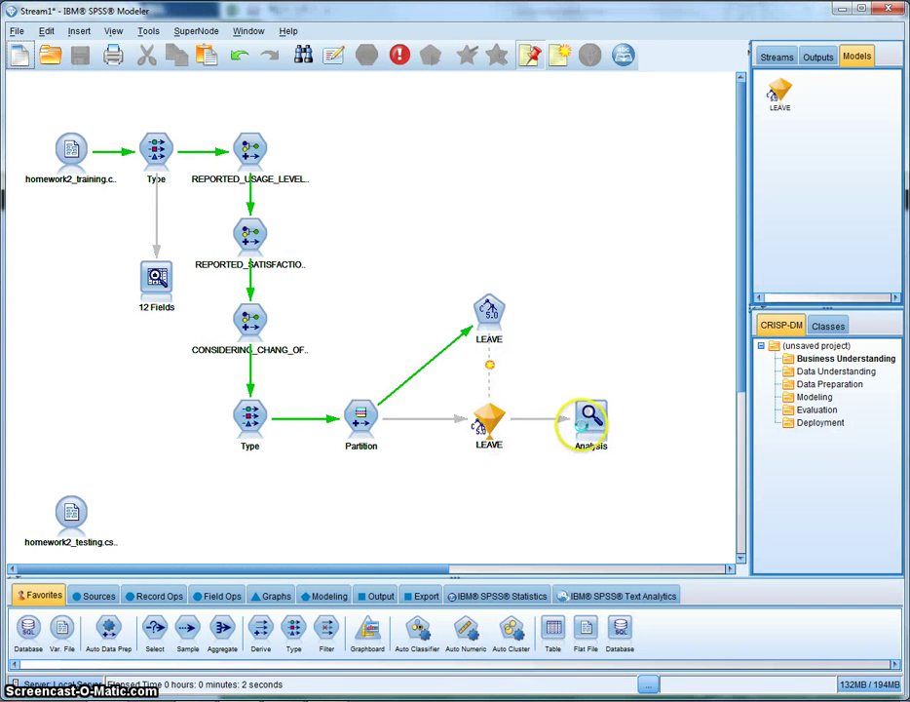
- Rerun the Analysis node, showing 72.15% training and 70.06% validation accuracy
right_click(591, 421)
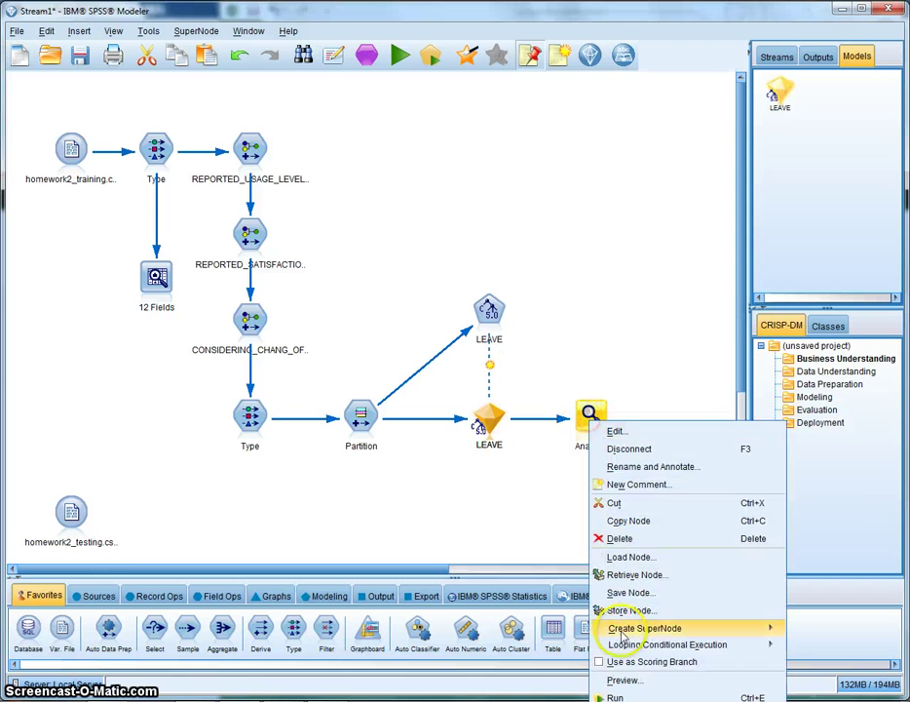
click(614, 692)
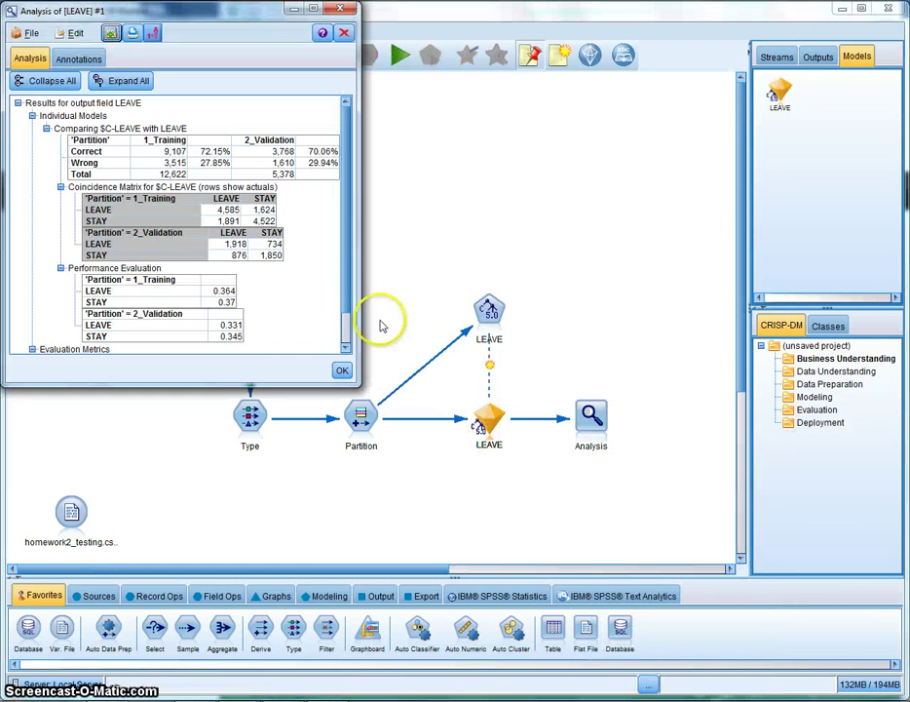
drag(234, 15, 133, 32)
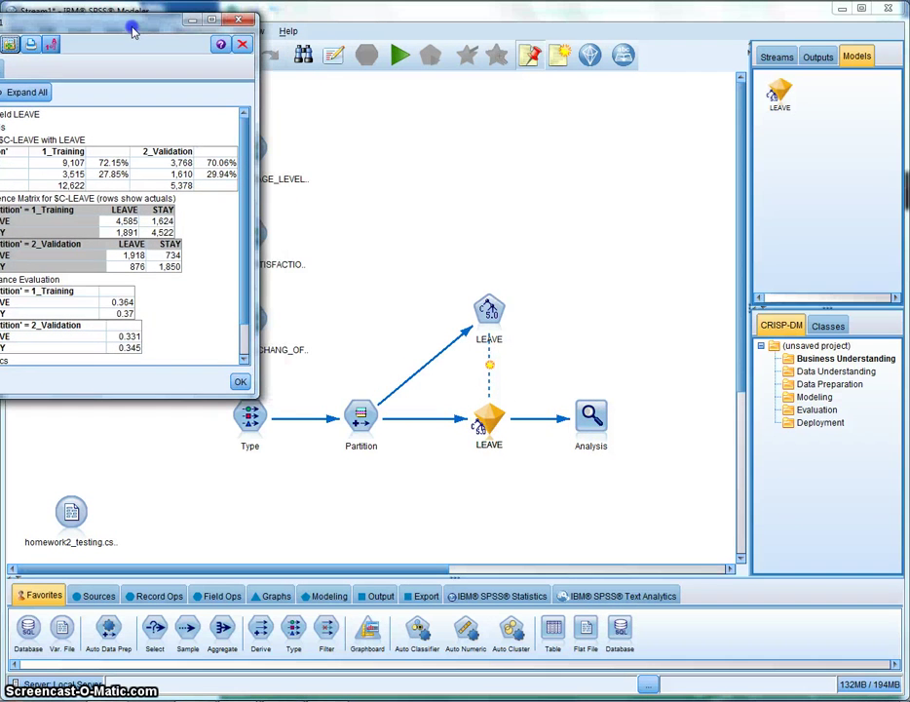
- Enter pruning value 50's accuracies in Excel: 72.15 training in D8 and 70.06 validation in E8
key(alt+Tab)
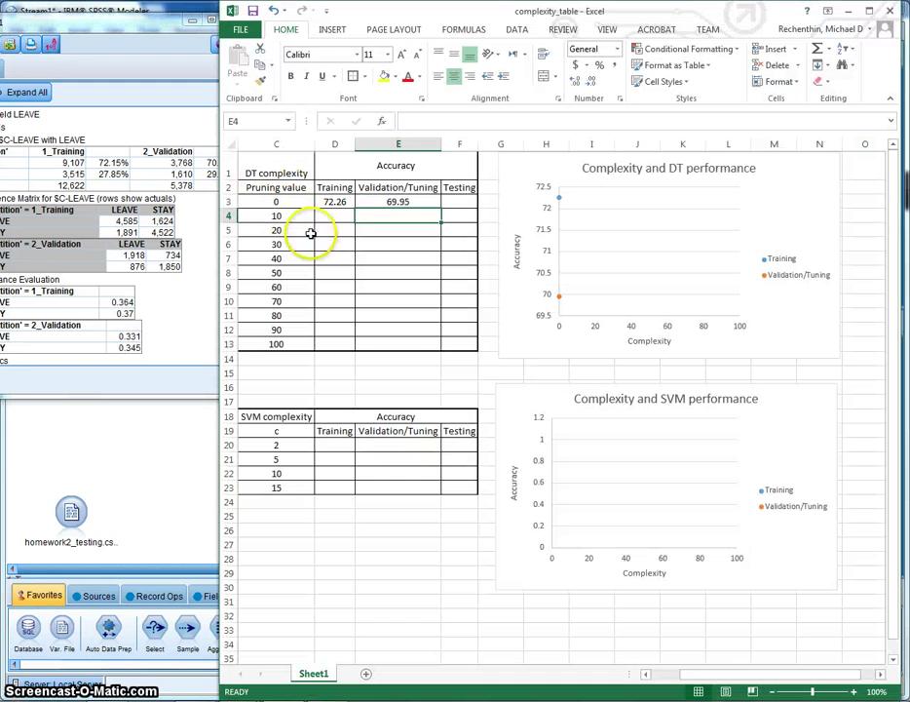
click(322, 244)
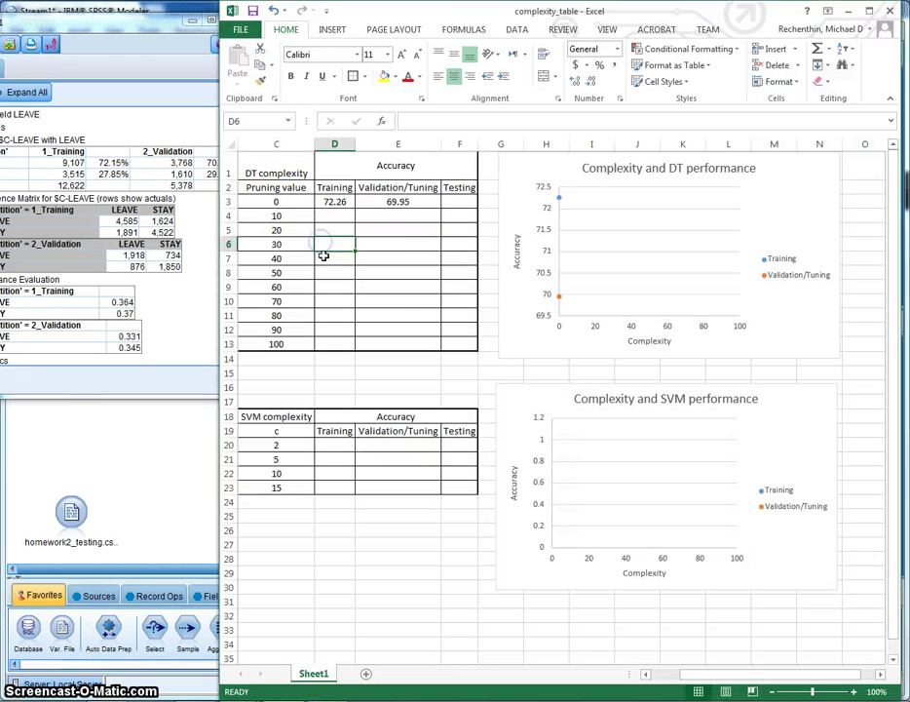
click(328, 275)
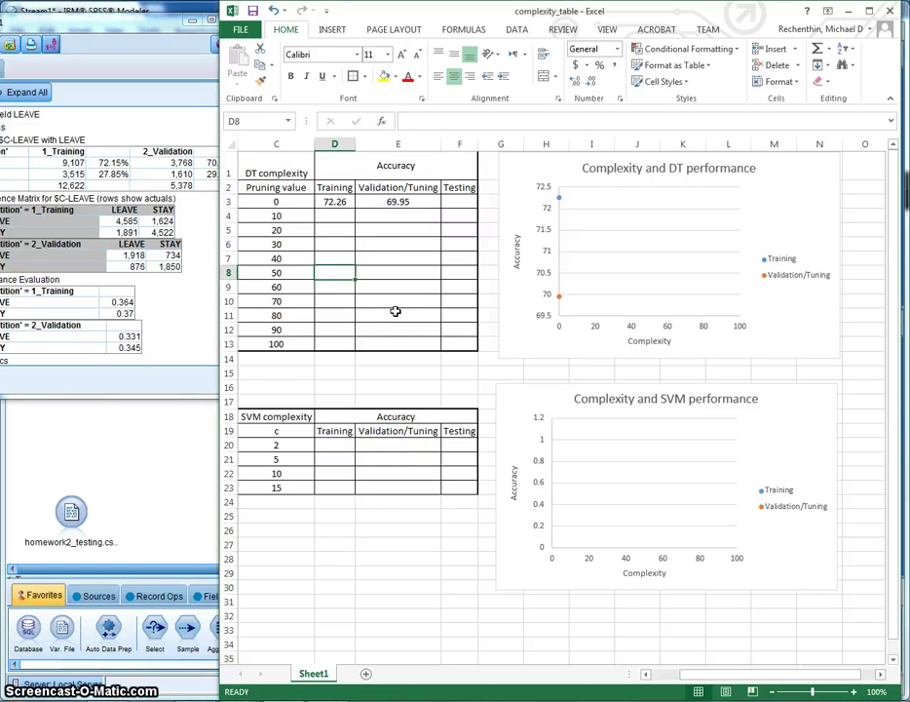
text(72.15)
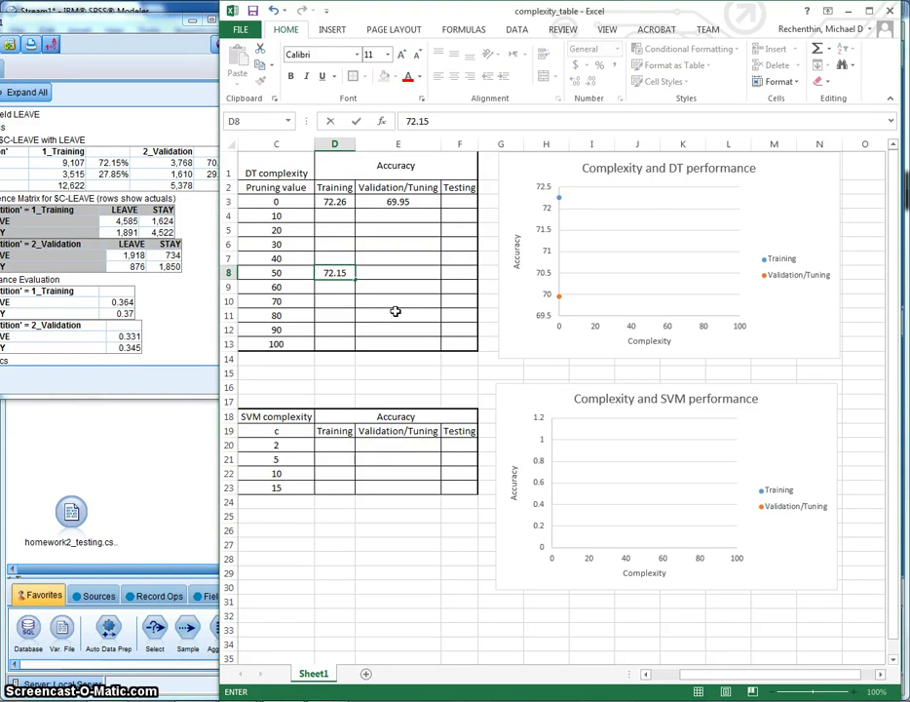
key(Tab)
click(127, 36)
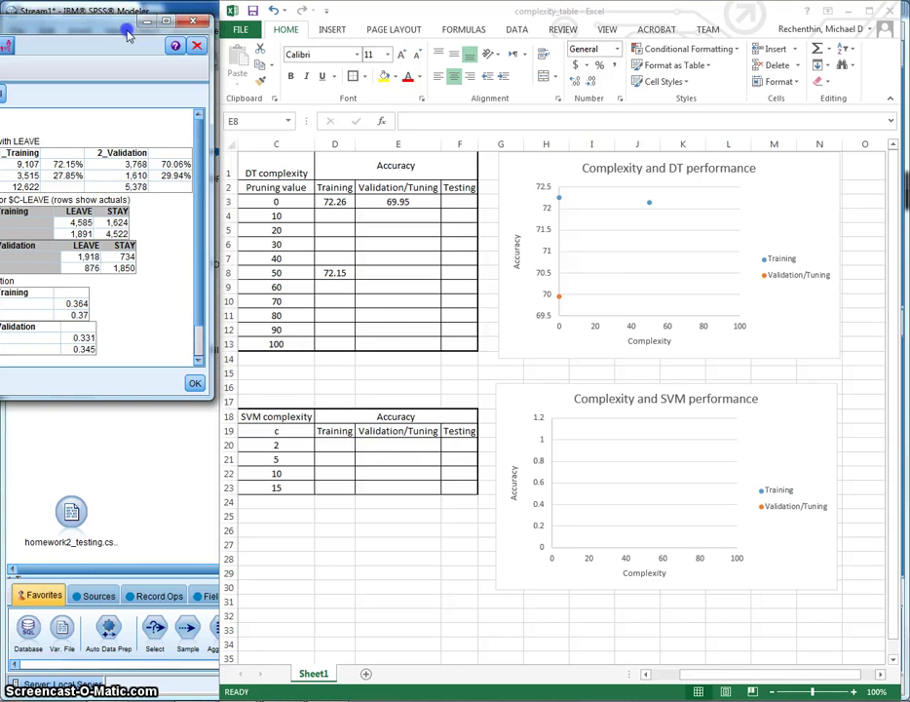
click(392, 274)
text(70.06)
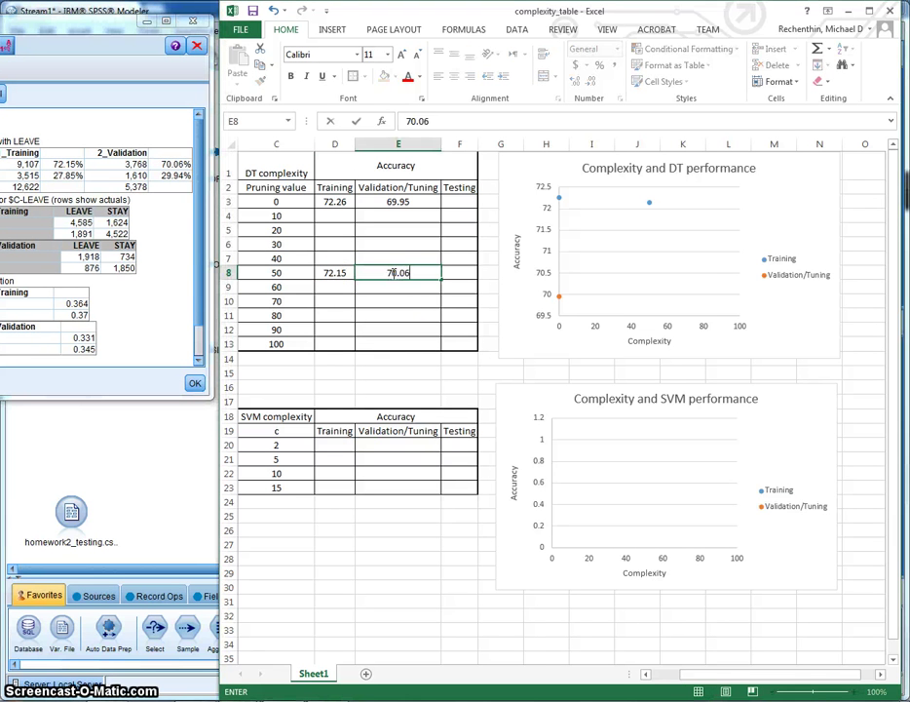
key(Return)
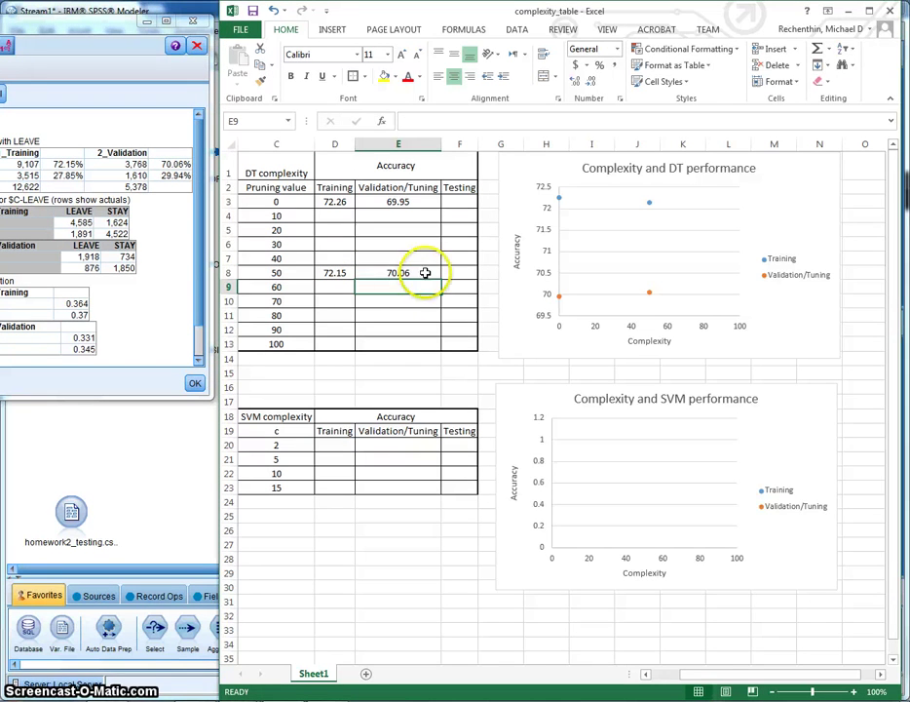
click(425, 273)
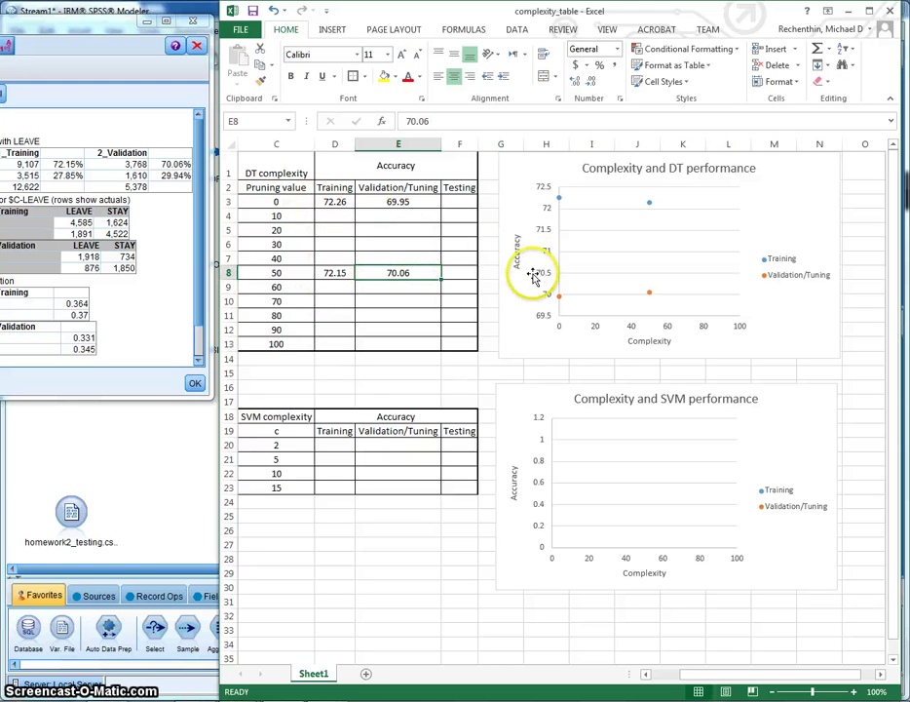
click(407, 259)
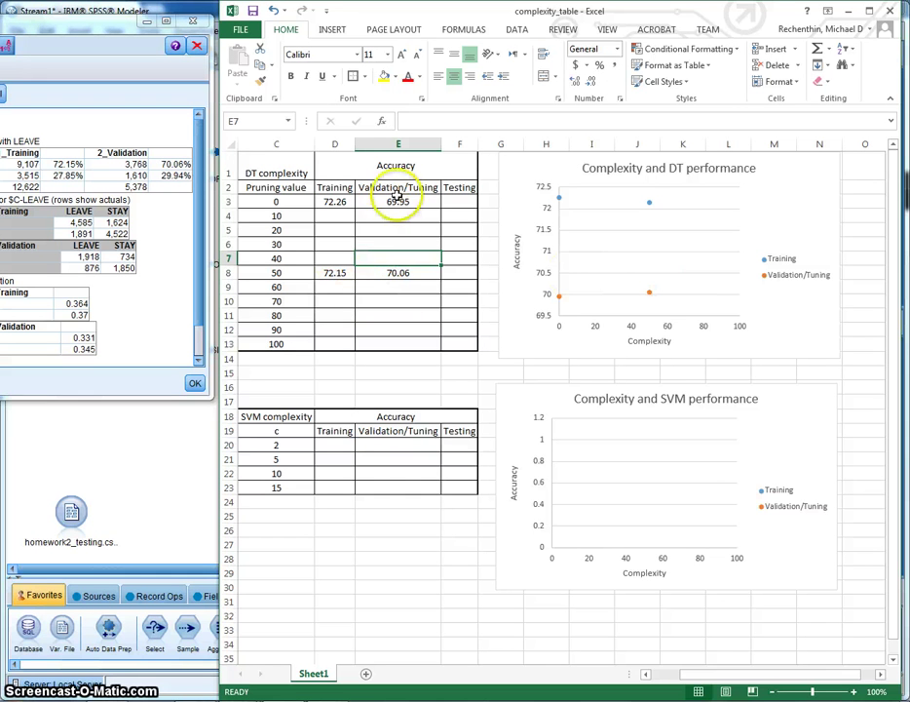
- Enter pruning value 80's accuracies: 73 validation in E11 and 72 training in D11
click(411, 317)
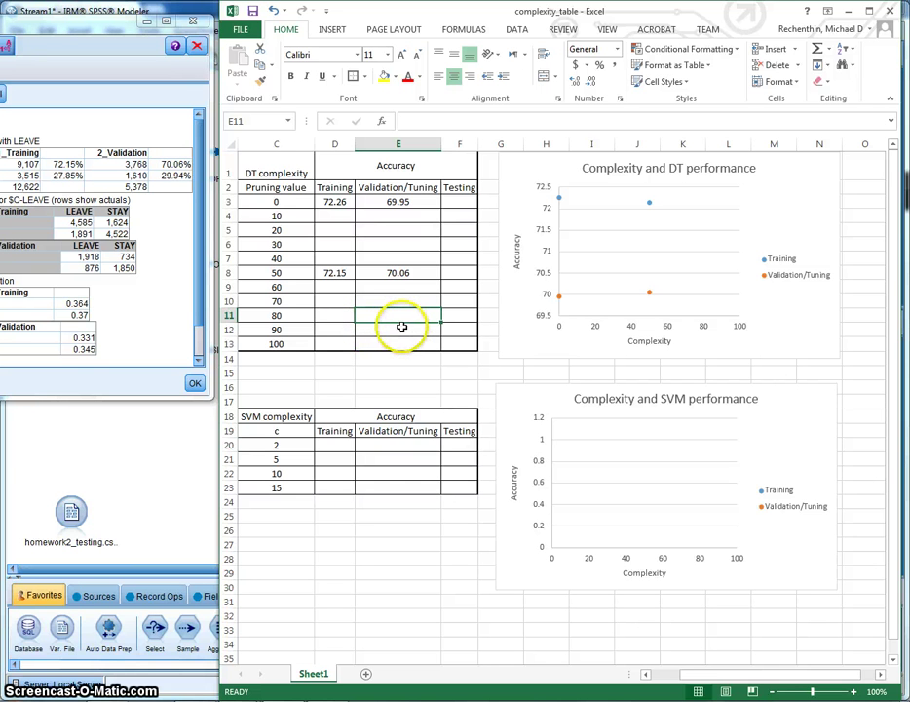
text(73)
key(Return)
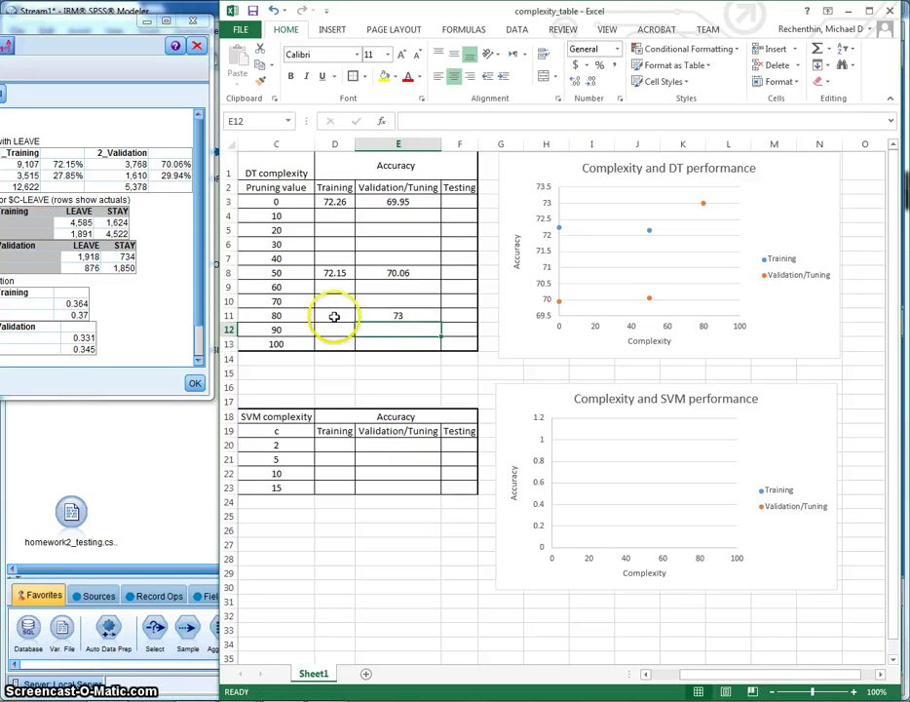
click(334, 316)
text(72)
key(Return)
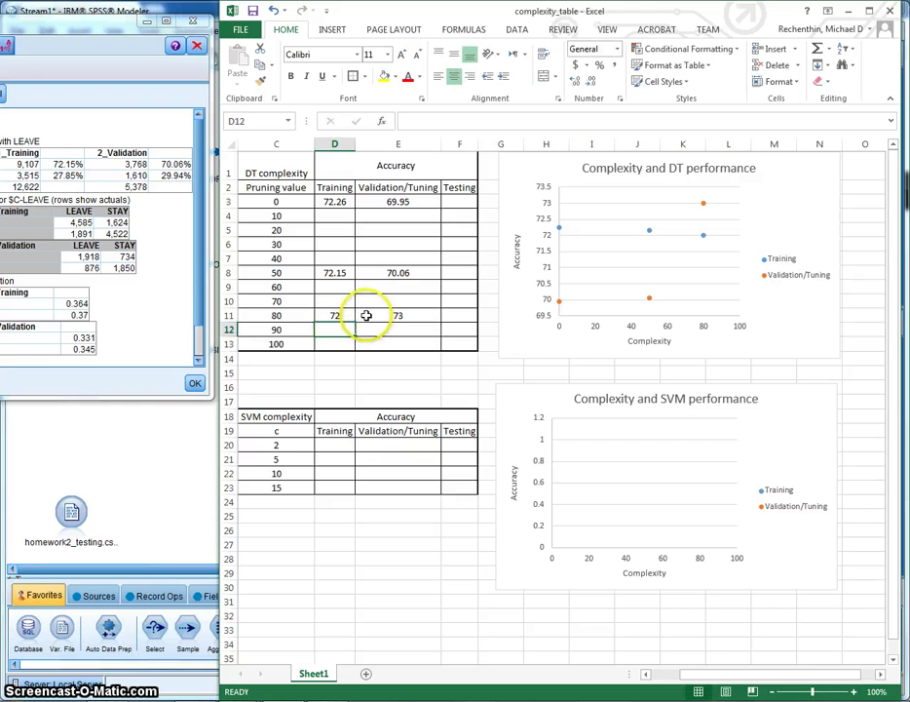
- Record 72 as pruning value 80's testing accuracy in F11
click(366, 315)
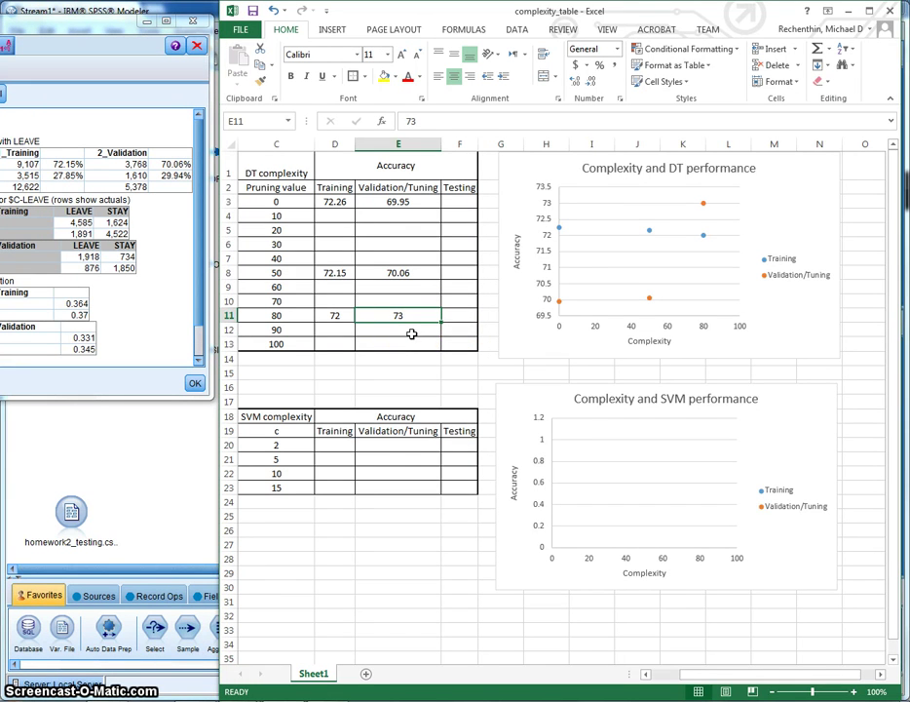
click(452, 317)
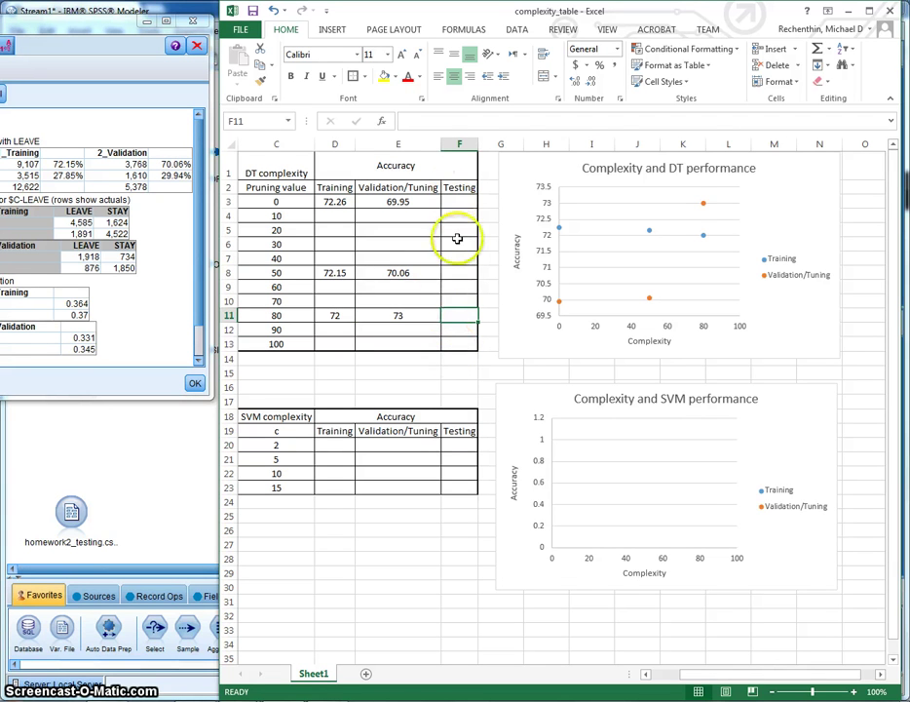
click(458, 329)
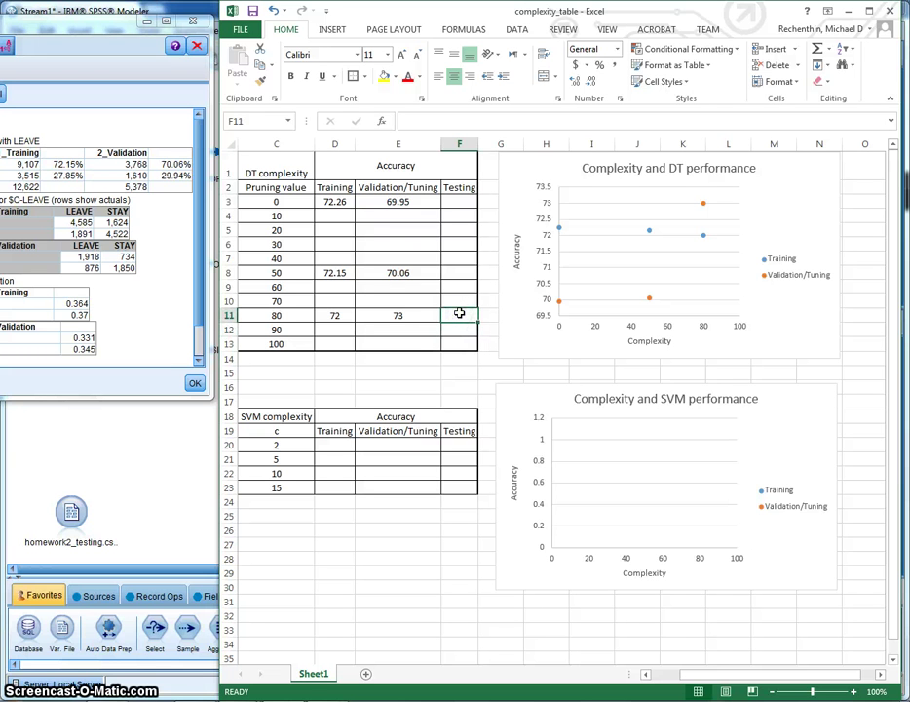
text(7)
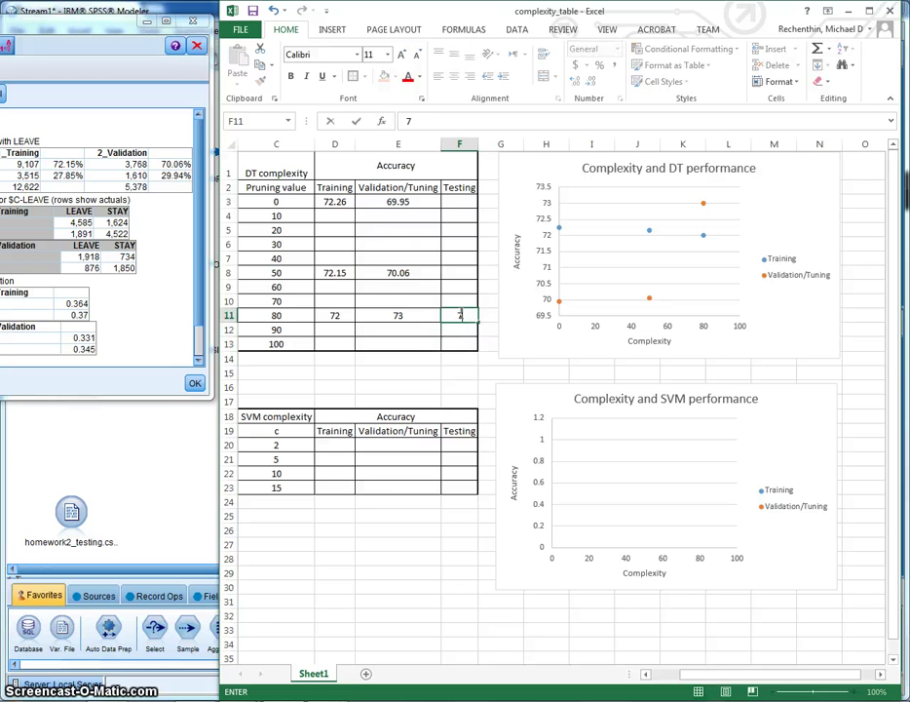
key(Return)
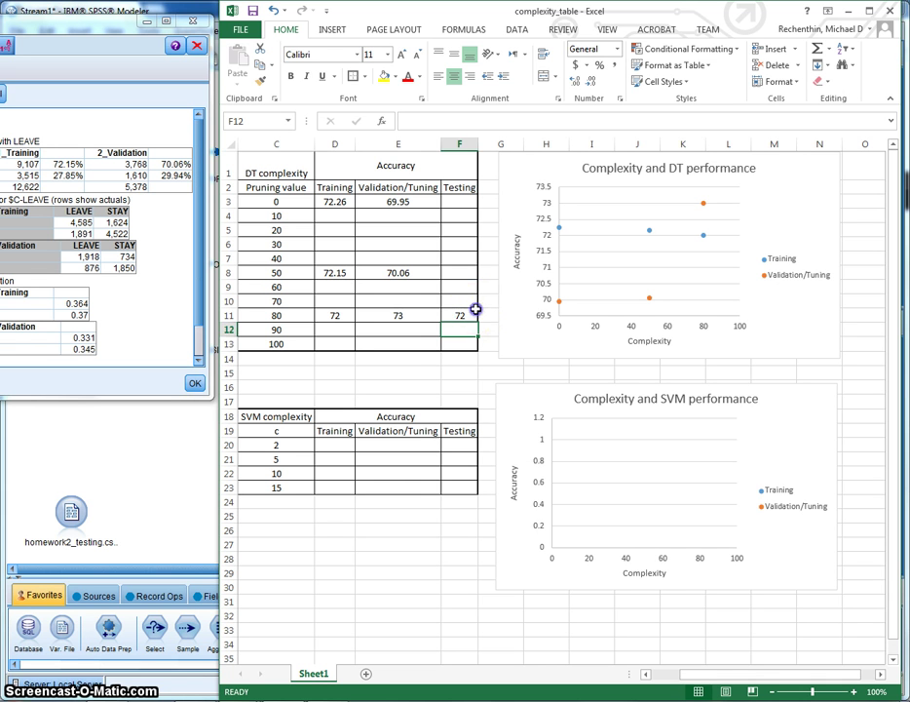
click(414, 373)
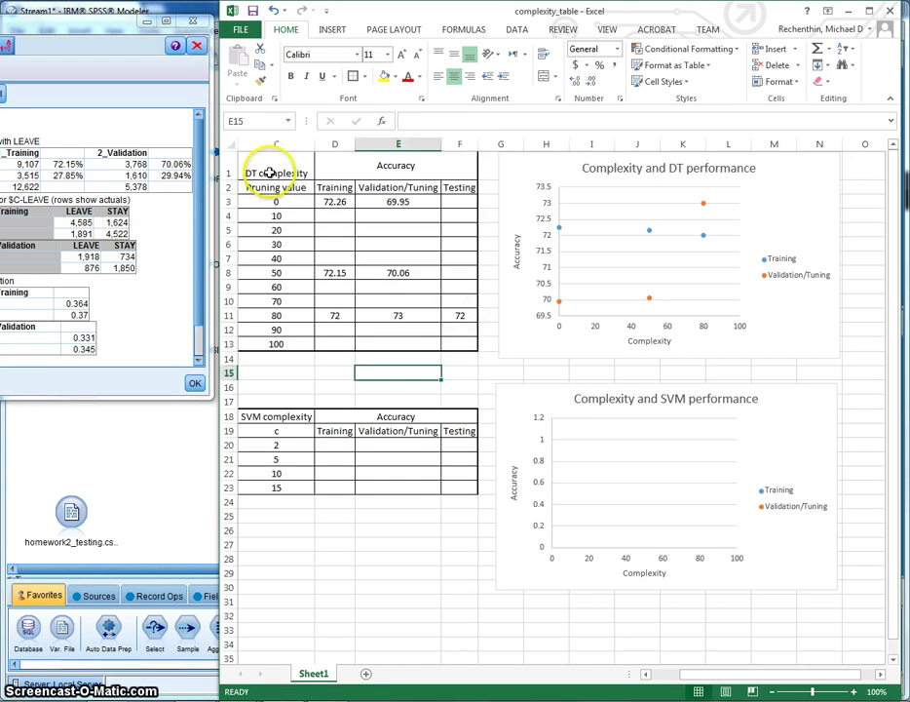
drag(269, 173, 449, 353)
click(450, 353)
drag(270, 169, 420, 342)
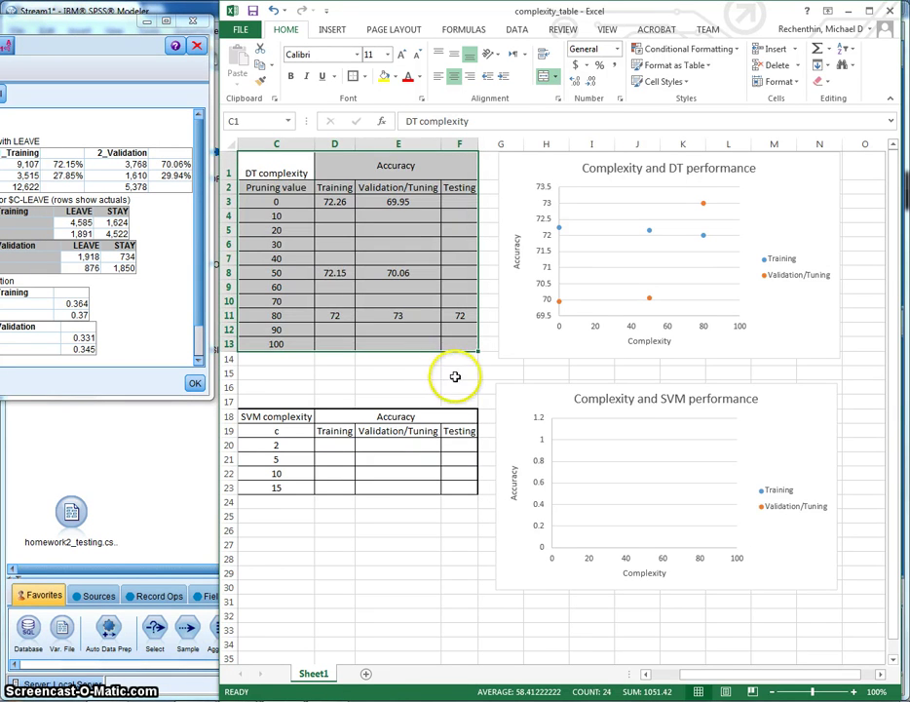
click(482, 358)
click(534, 348)
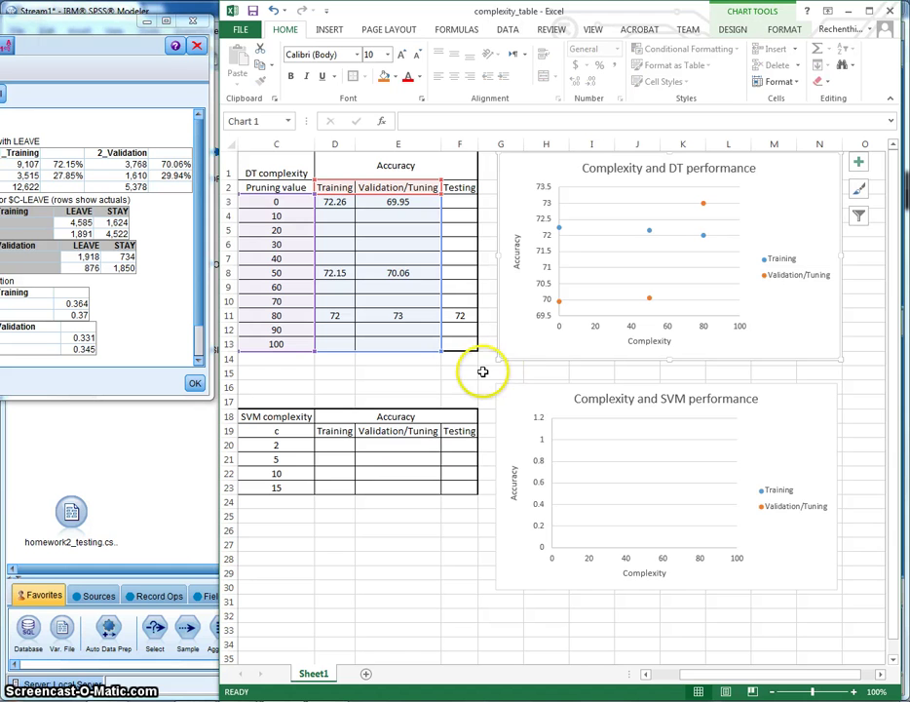
click(476, 372)
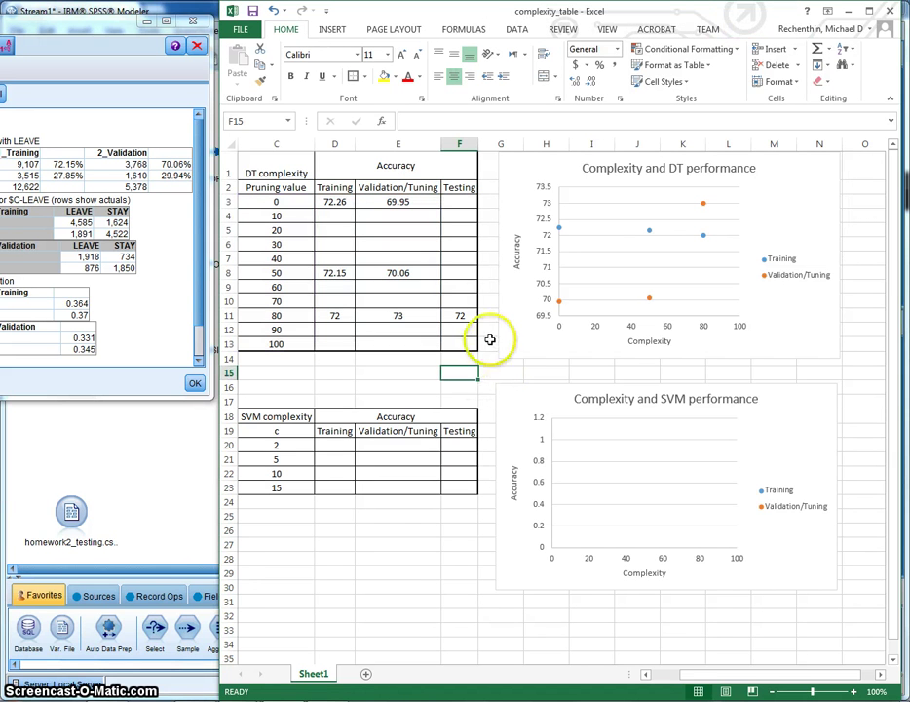
click(332, 417)
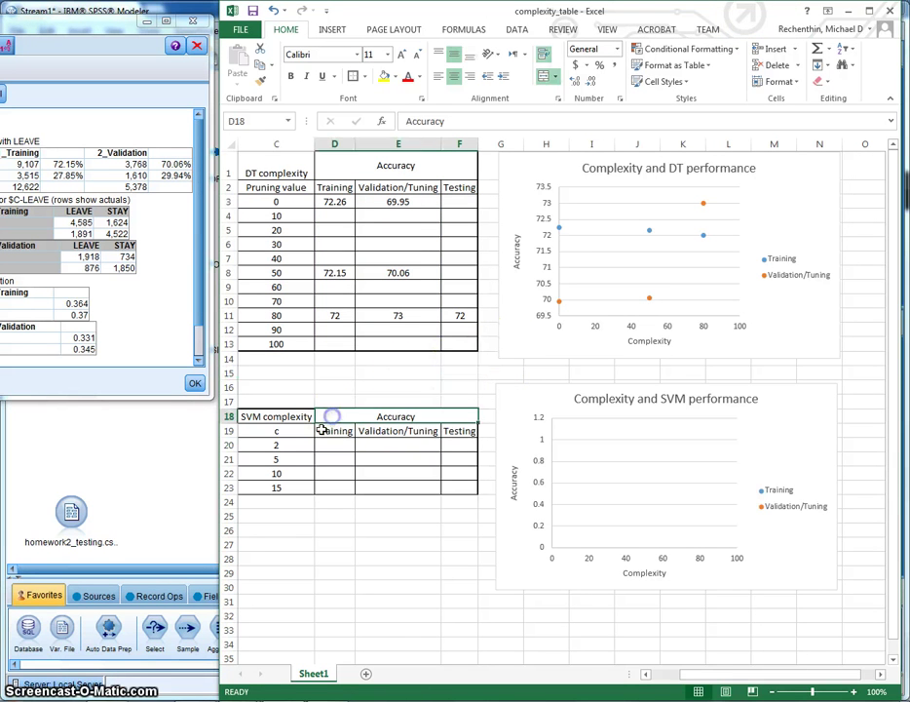
click(295, 457)
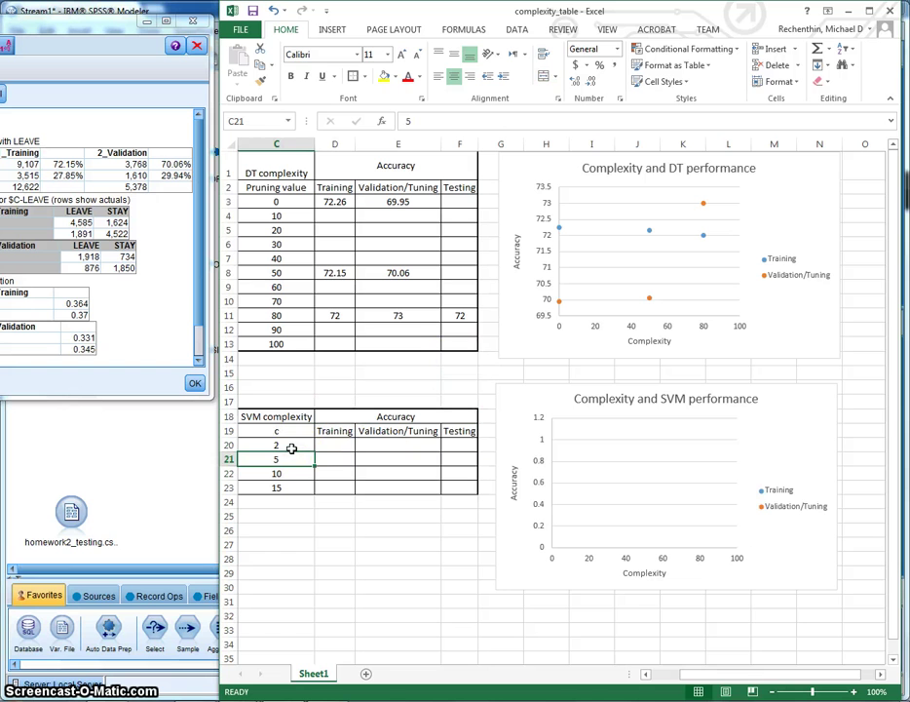
click(291, 446)
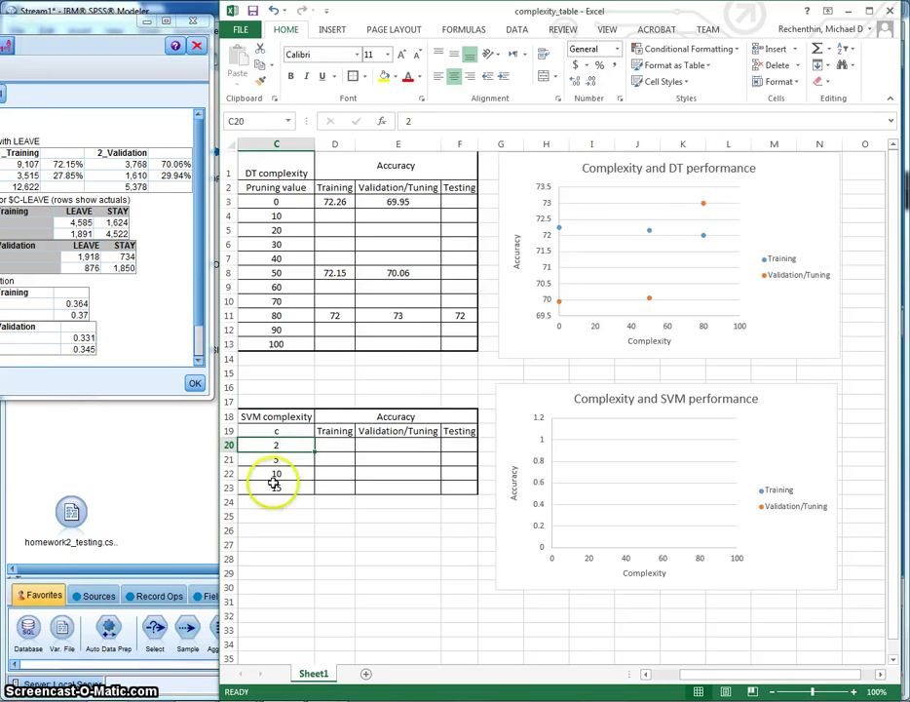
click(346, 515)
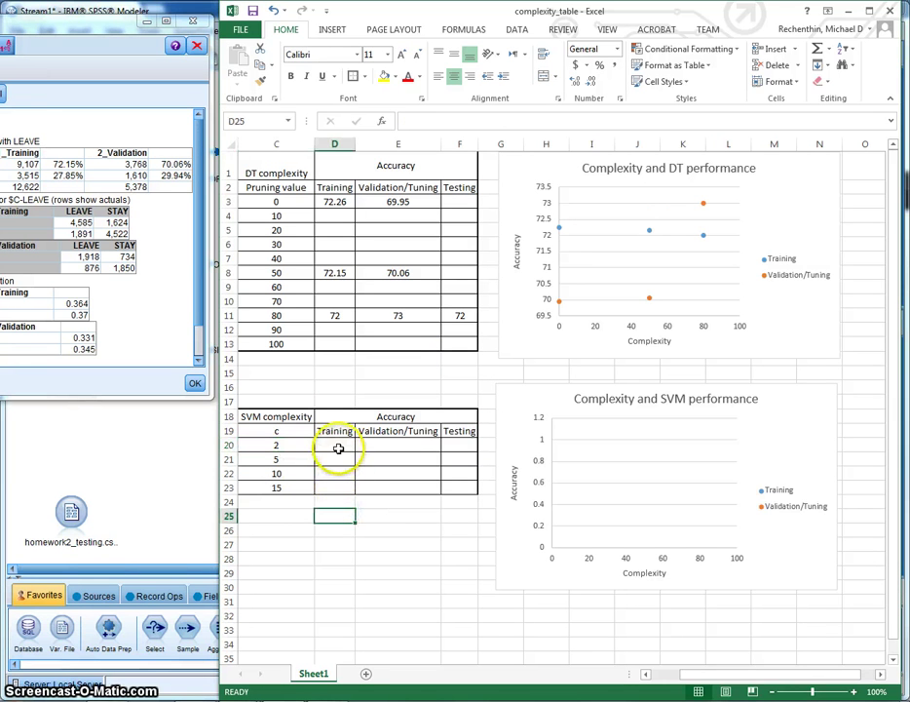
click(339, 445)
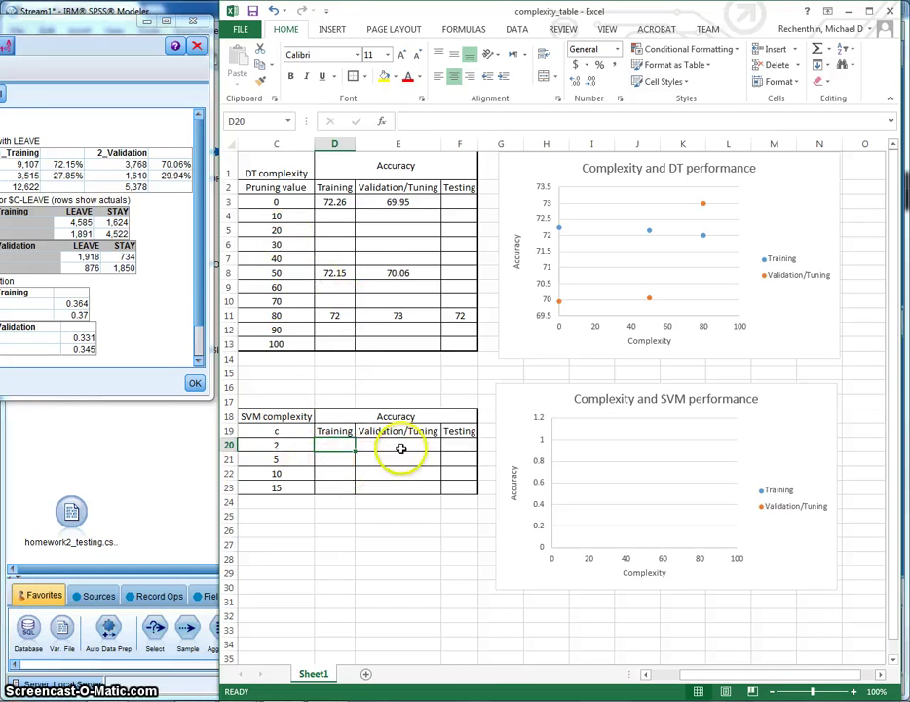
click(399, 447)
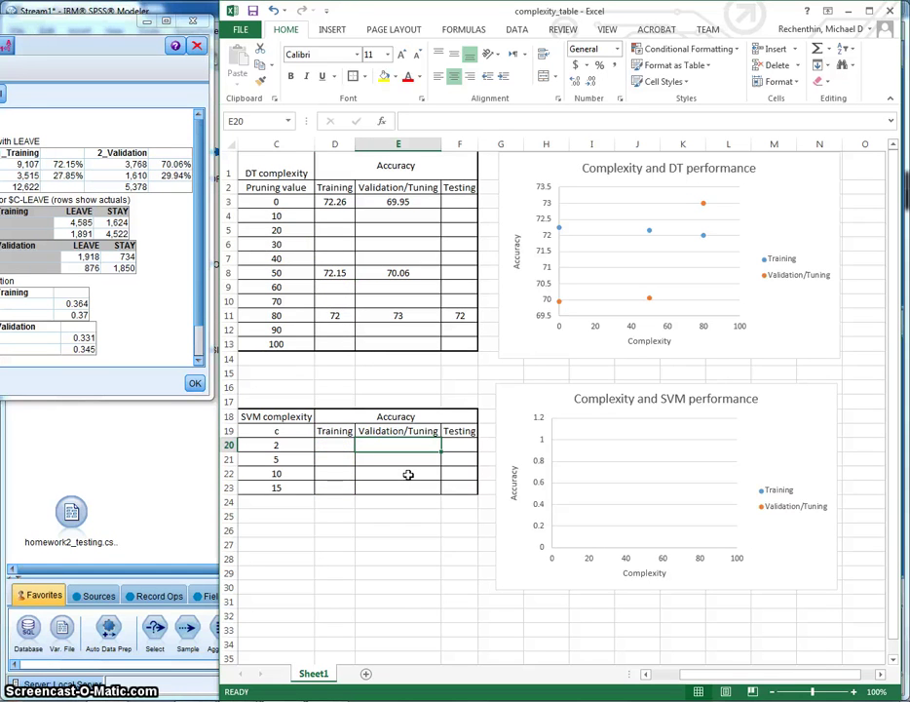
click(407, 472)
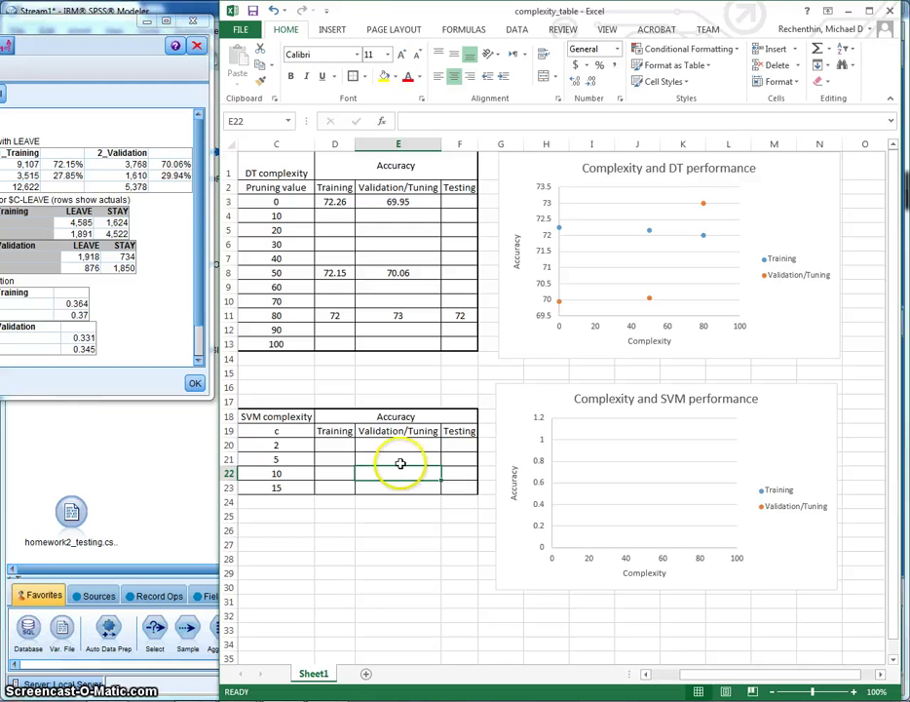
click(458, 473)
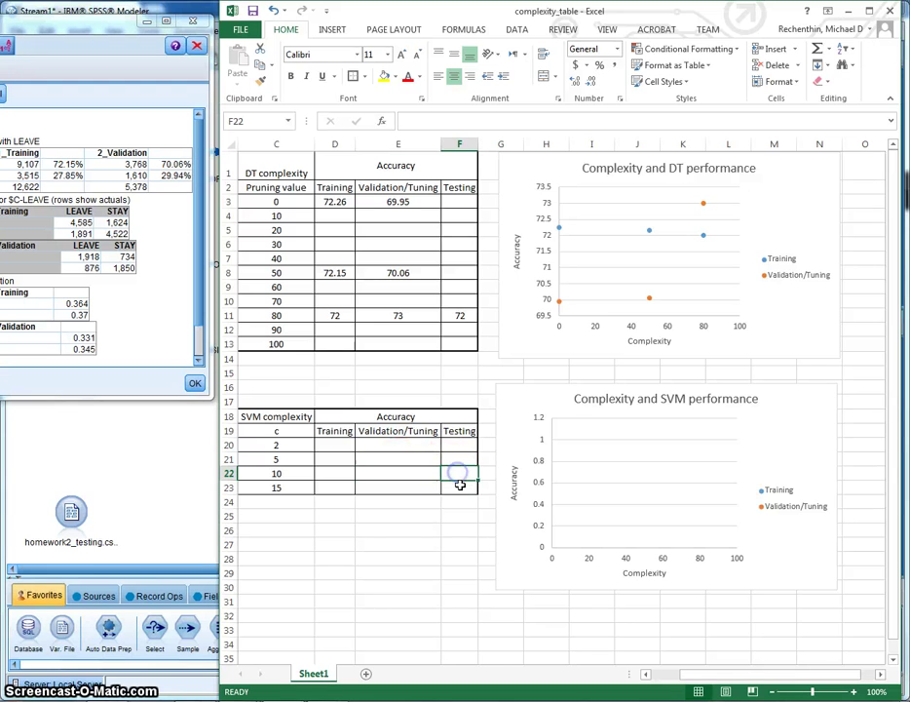